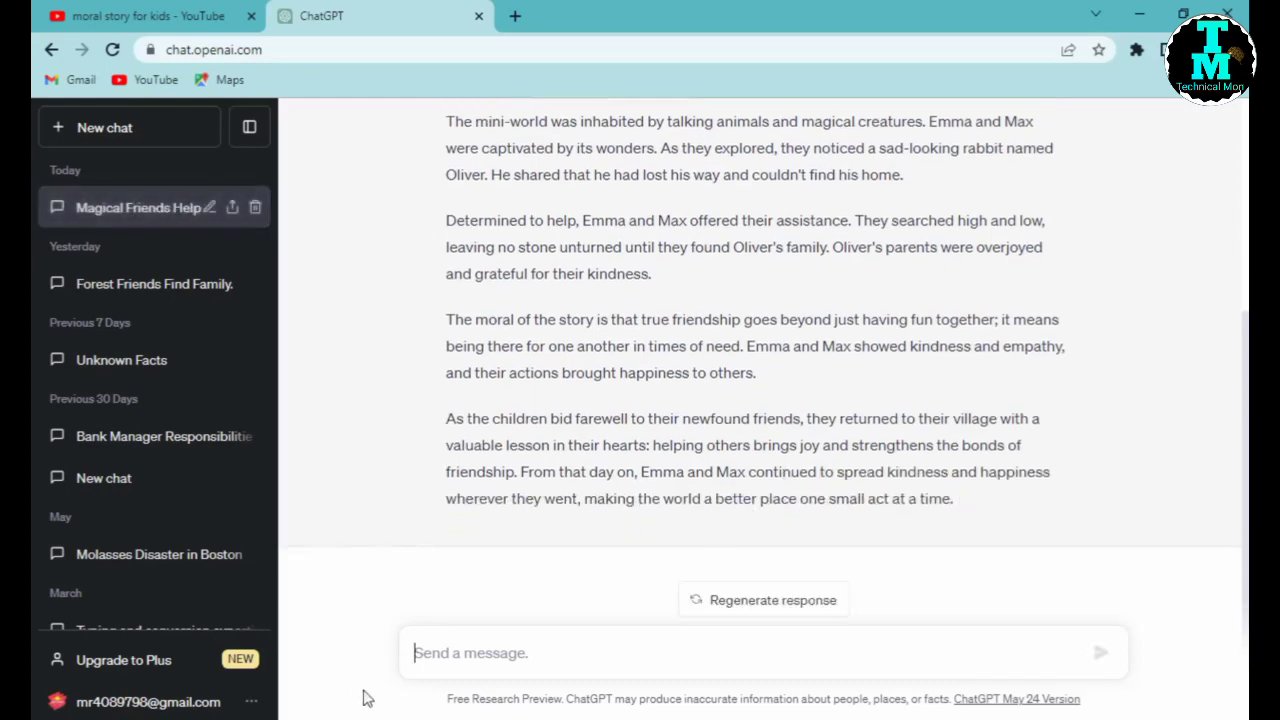
Ask ChatGPT to "write the prompts about this story for generate image", correcting the misspelled "generate" before sending.
scroll(598, 490, up, 3)
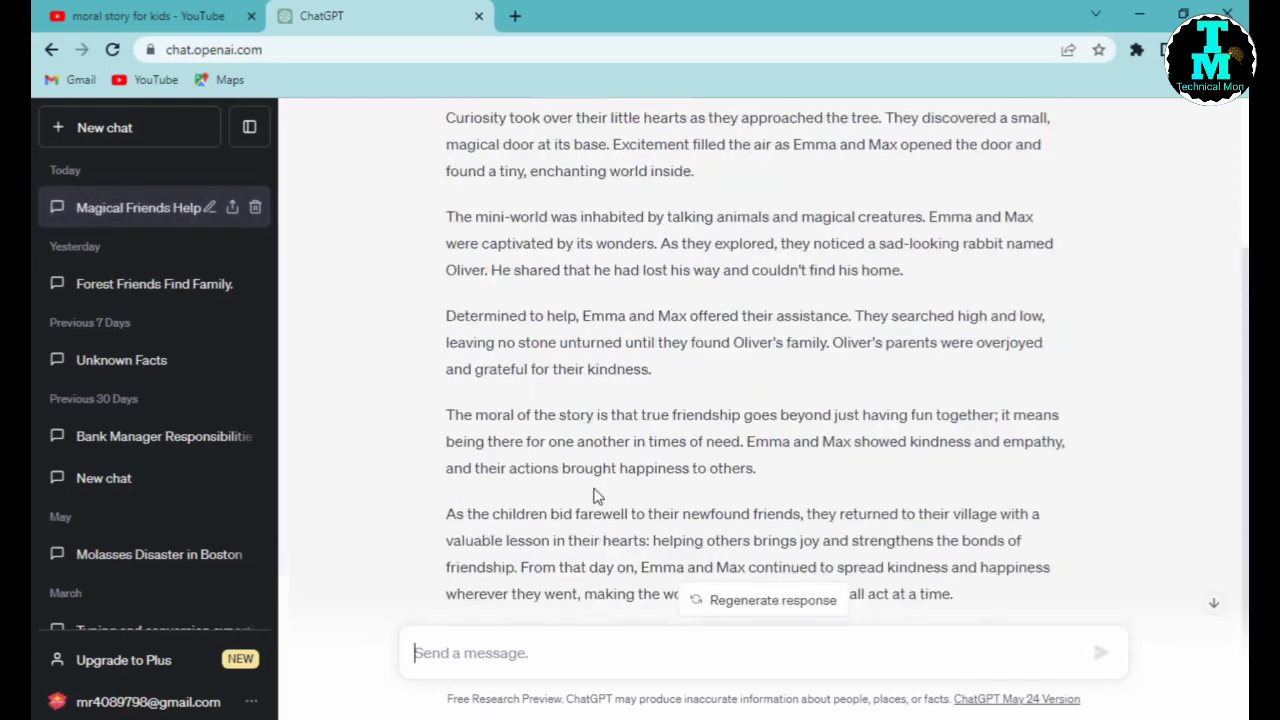
scroll(752, 427, down, 3)
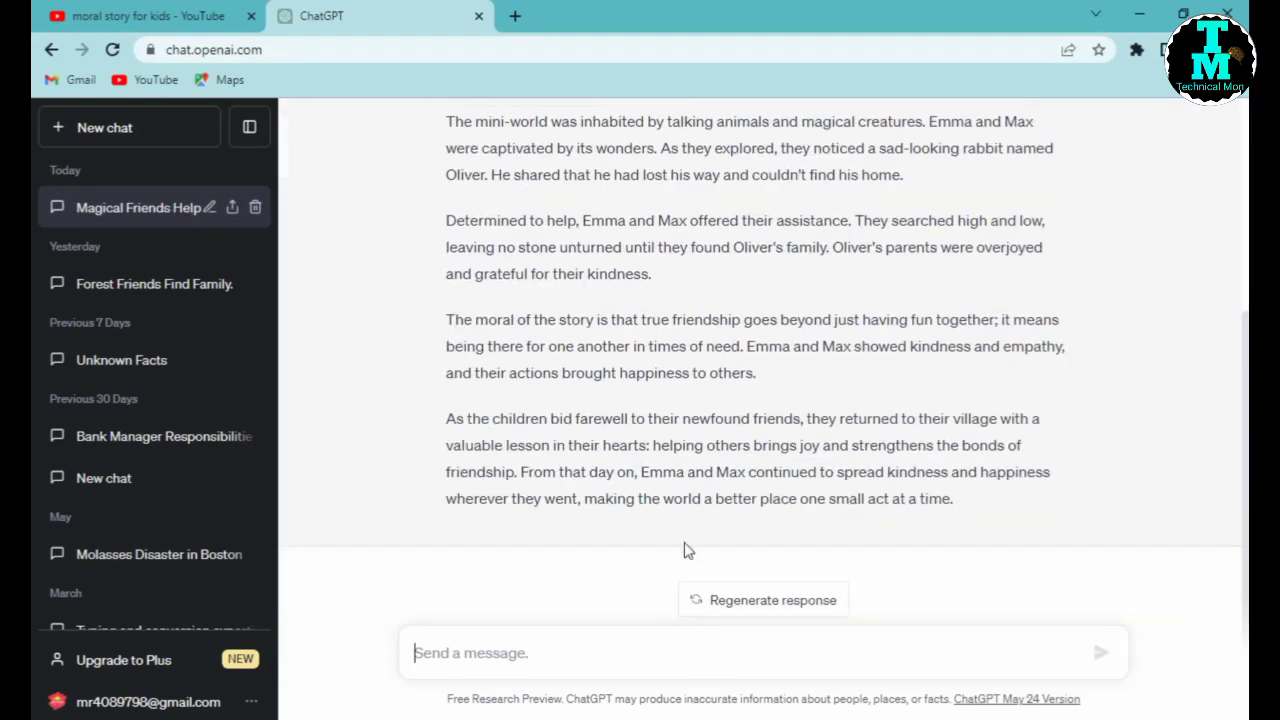
click(448, 655)
text(write the prompts about this st)
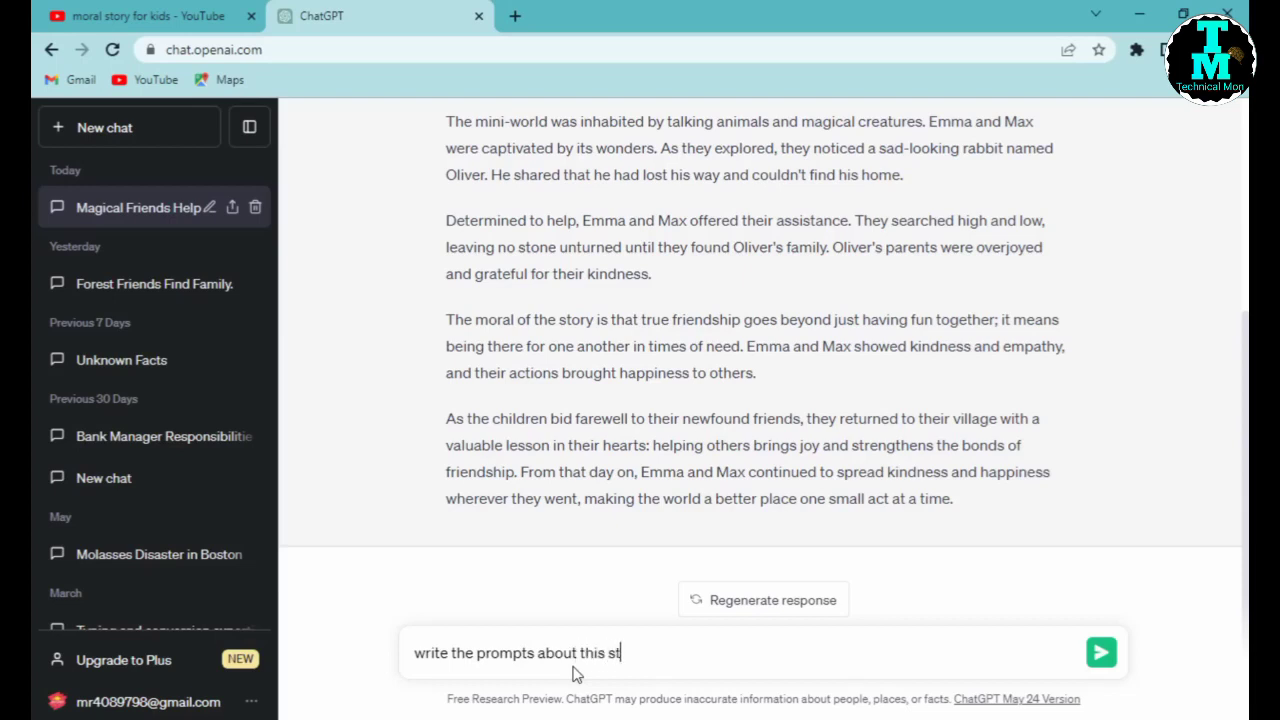
text(image)
right_click(692, 653)
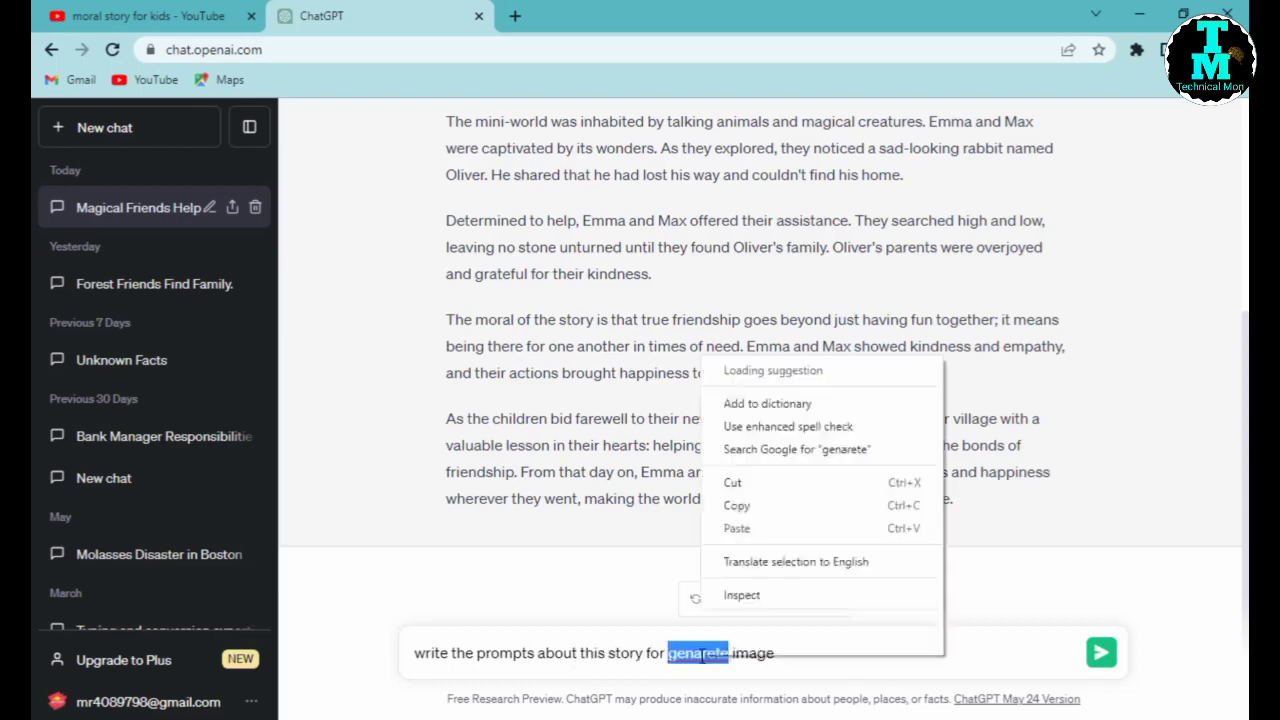
click(750, 370)
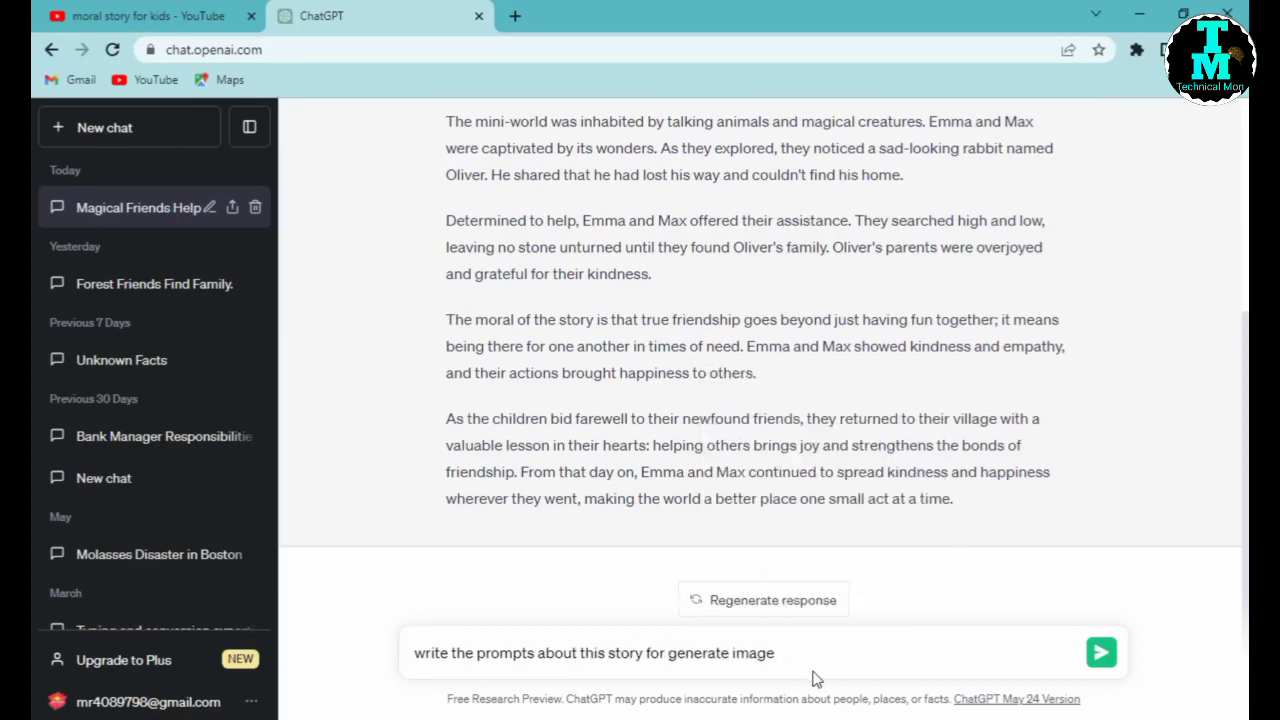
key(Return)
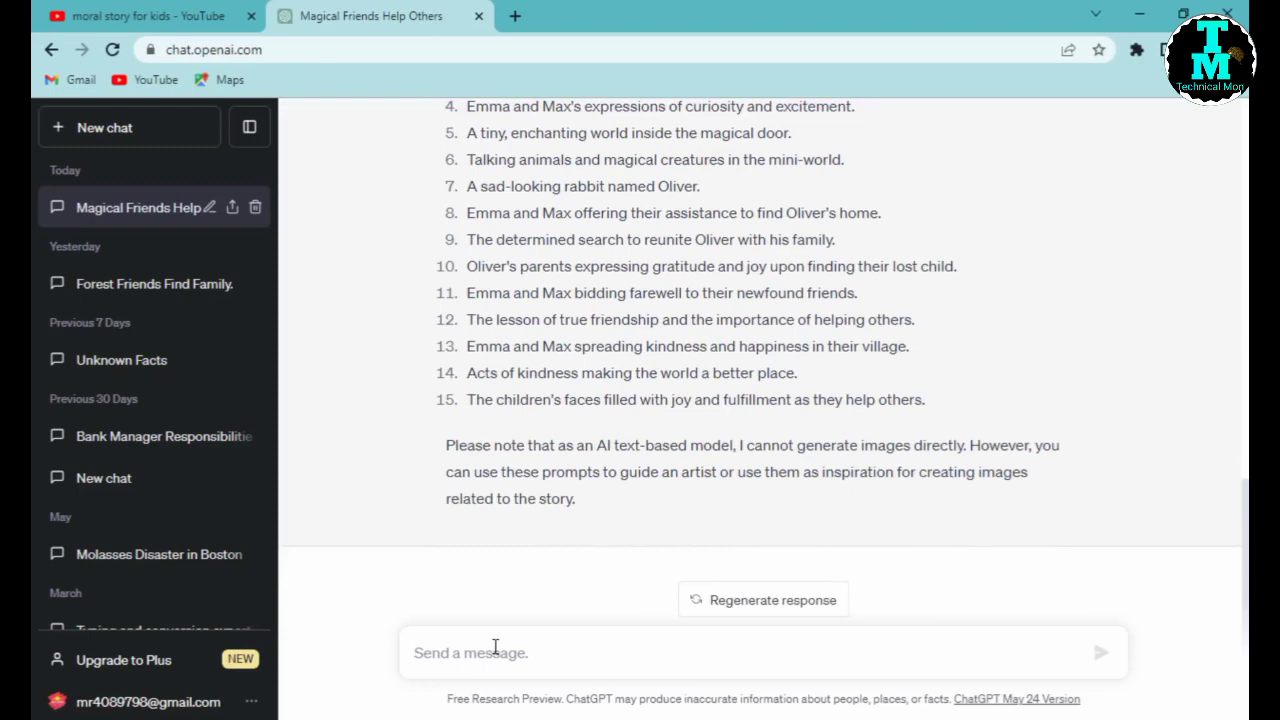
Send the follow-up request "write 10 best title for this story".
text(w)
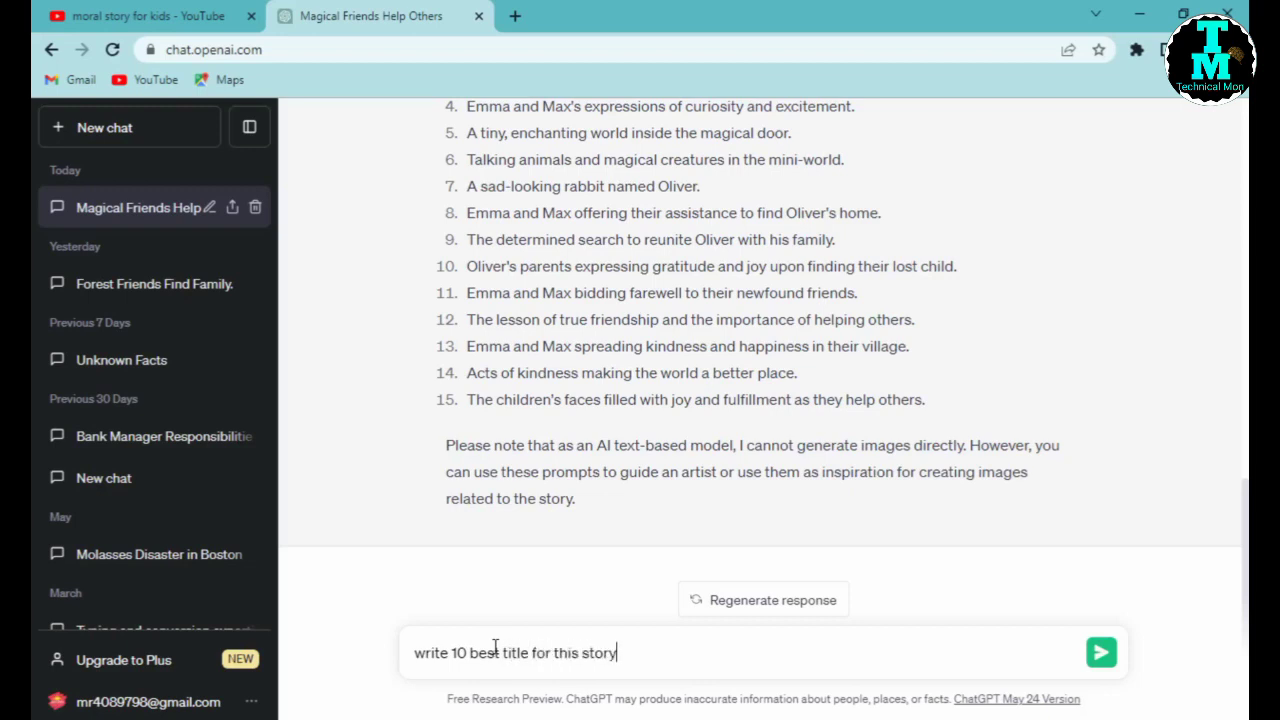
key(Return)
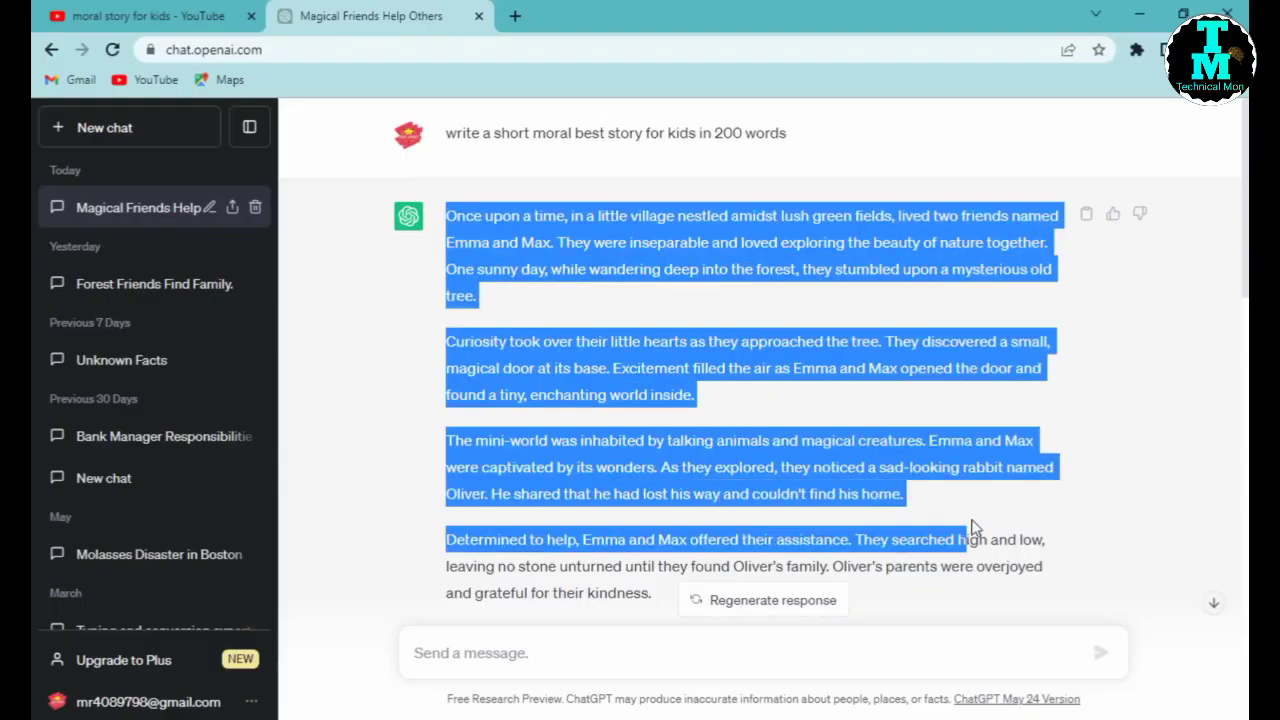
Copy the full text of the moral story about Emma and Max from the first response.
scroll(971, 525, down, 5)
scroll(975, 520, up, 2)
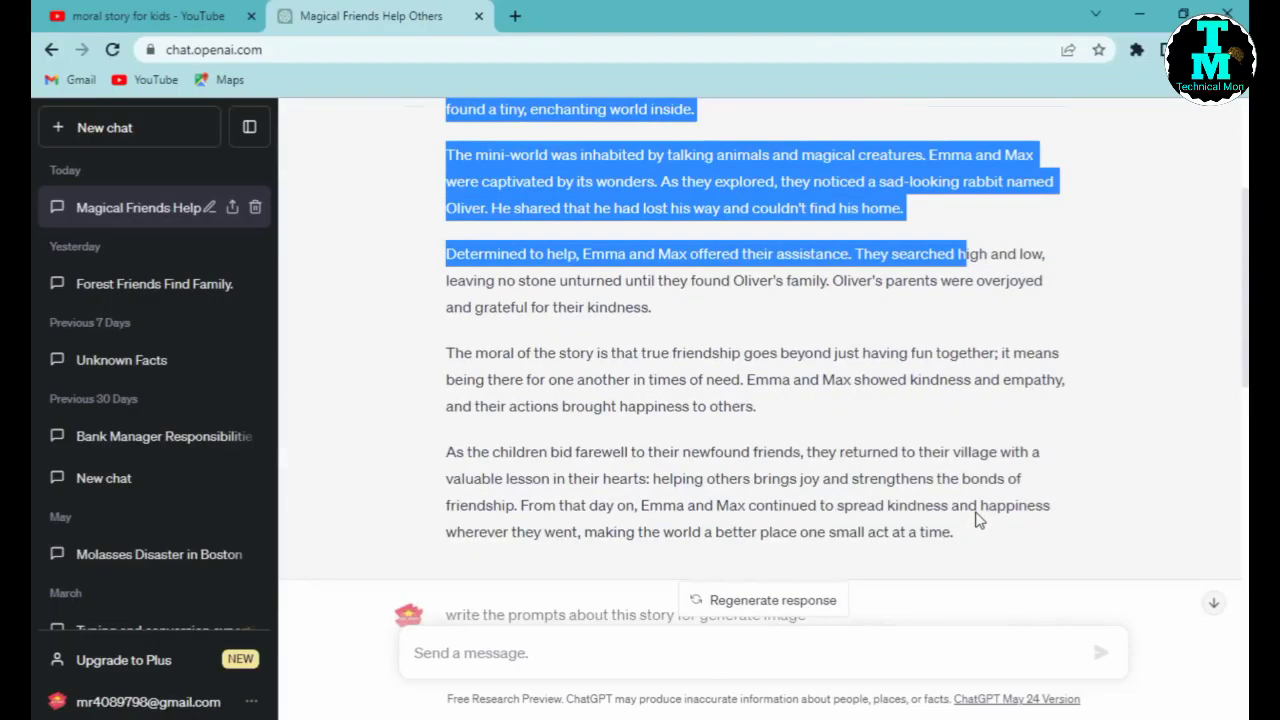
drag(978, 520, 960, 538)
right_click(644, 488)
click(660, 500)
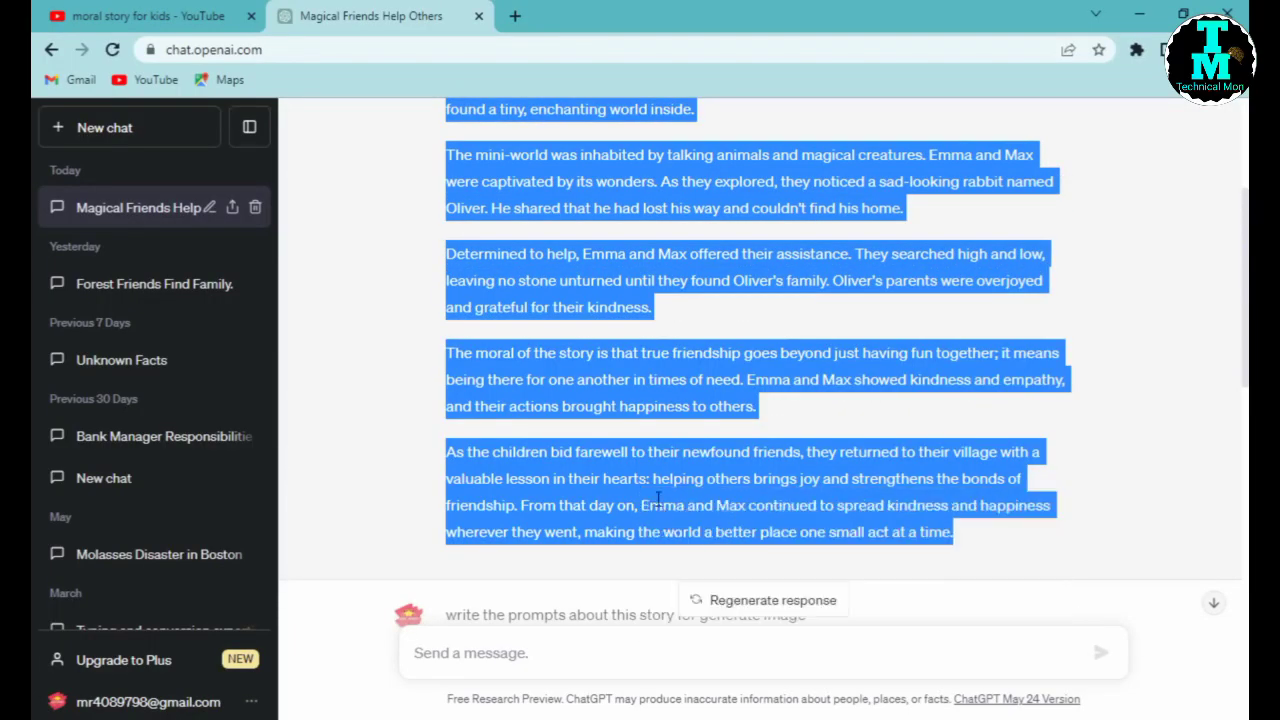
Open the text-to-speech website ttsfree.com in a new browser tab.
click(513, 16)
click(203, 49)
text(ttsfree.com)
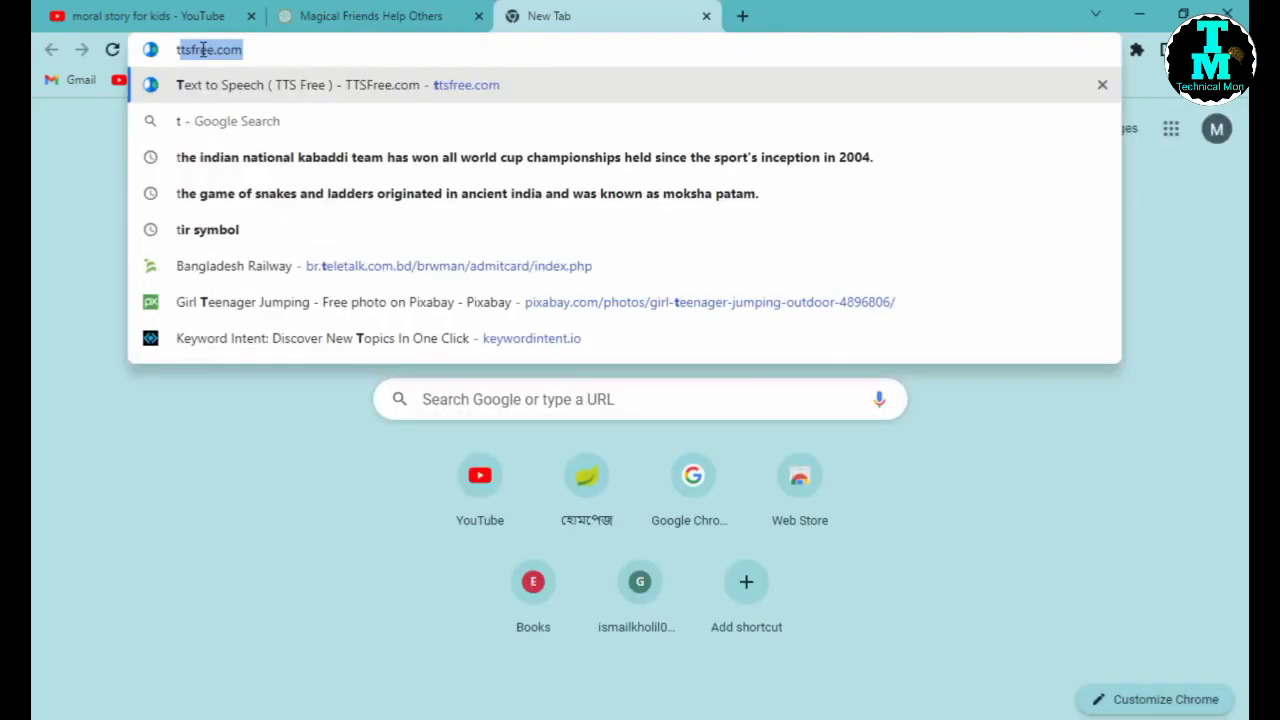
key(Return)
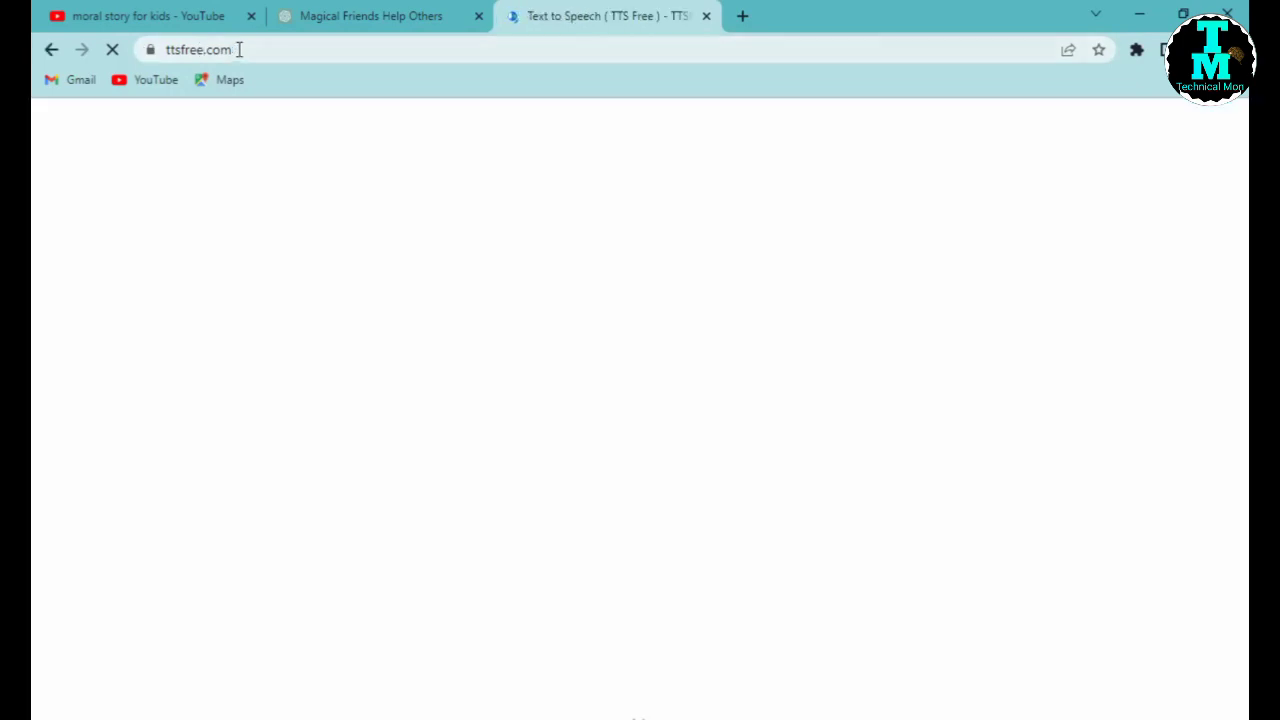
click(236, 49)
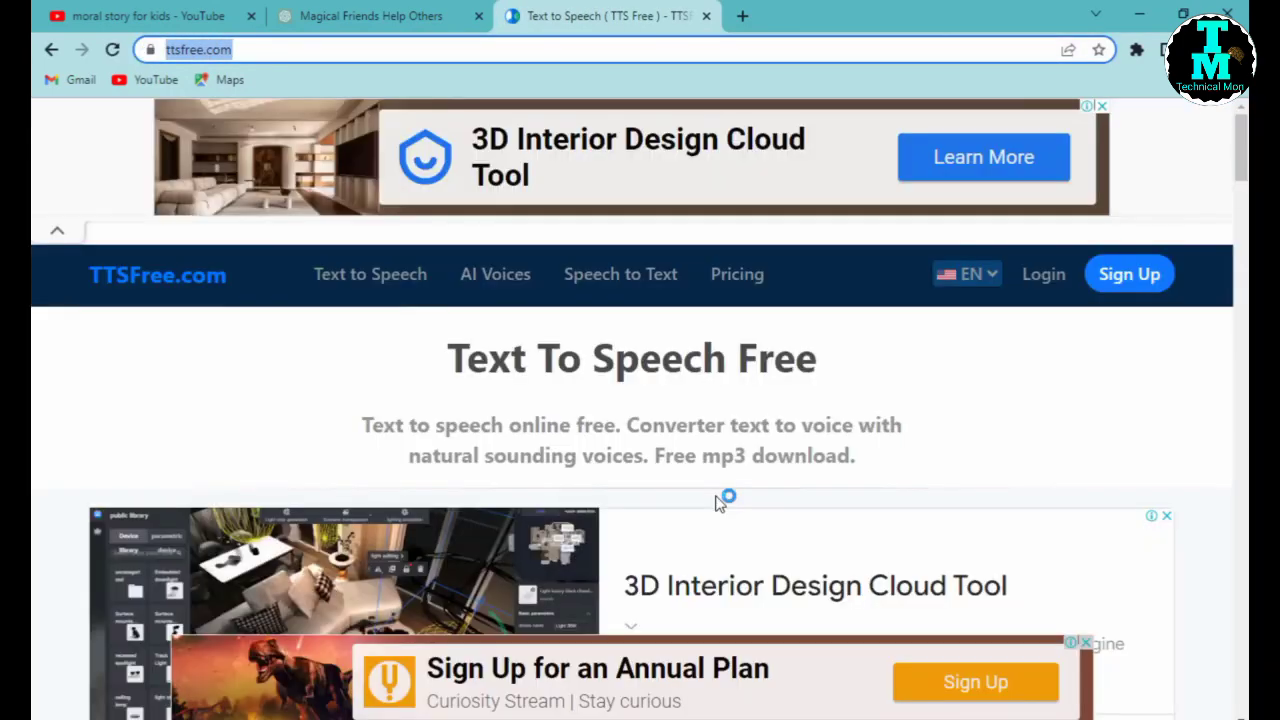
Paste the story's first two paragraphs into the text-to-speech input box, within the 500-character limit.
scroll(715, 502, down, 4)
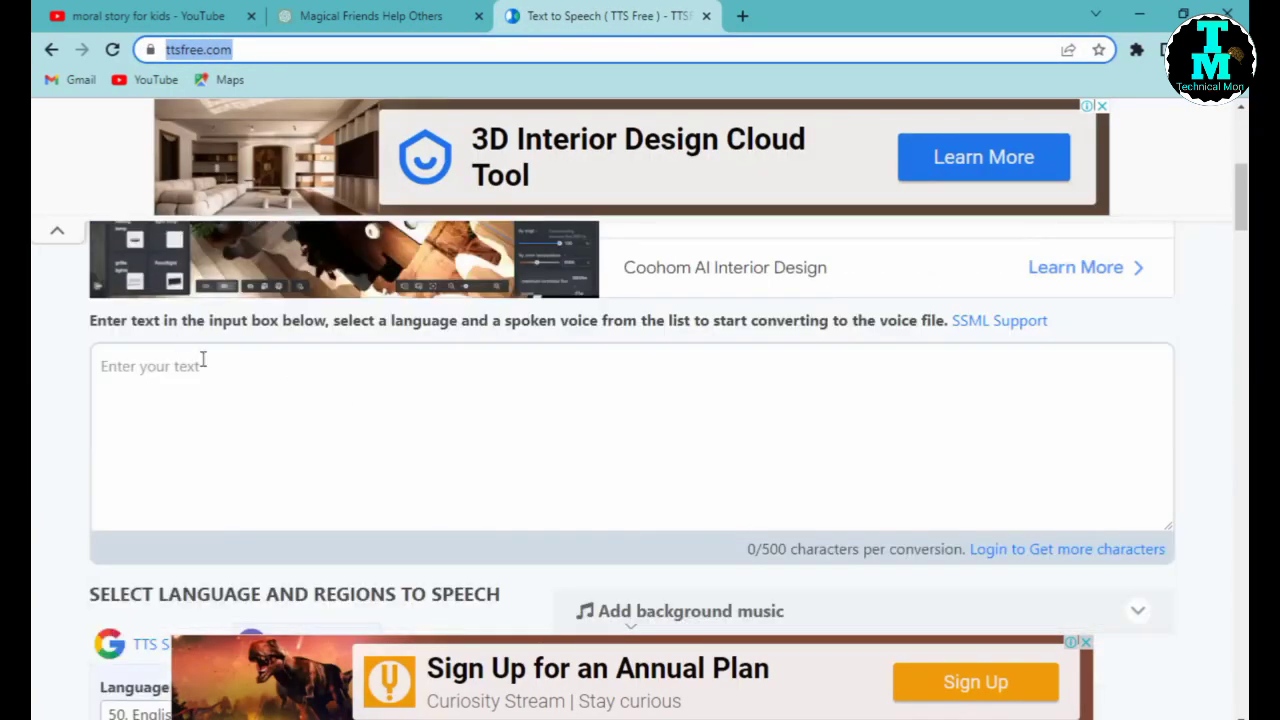
click(142, 373)
double_click(793, 548)
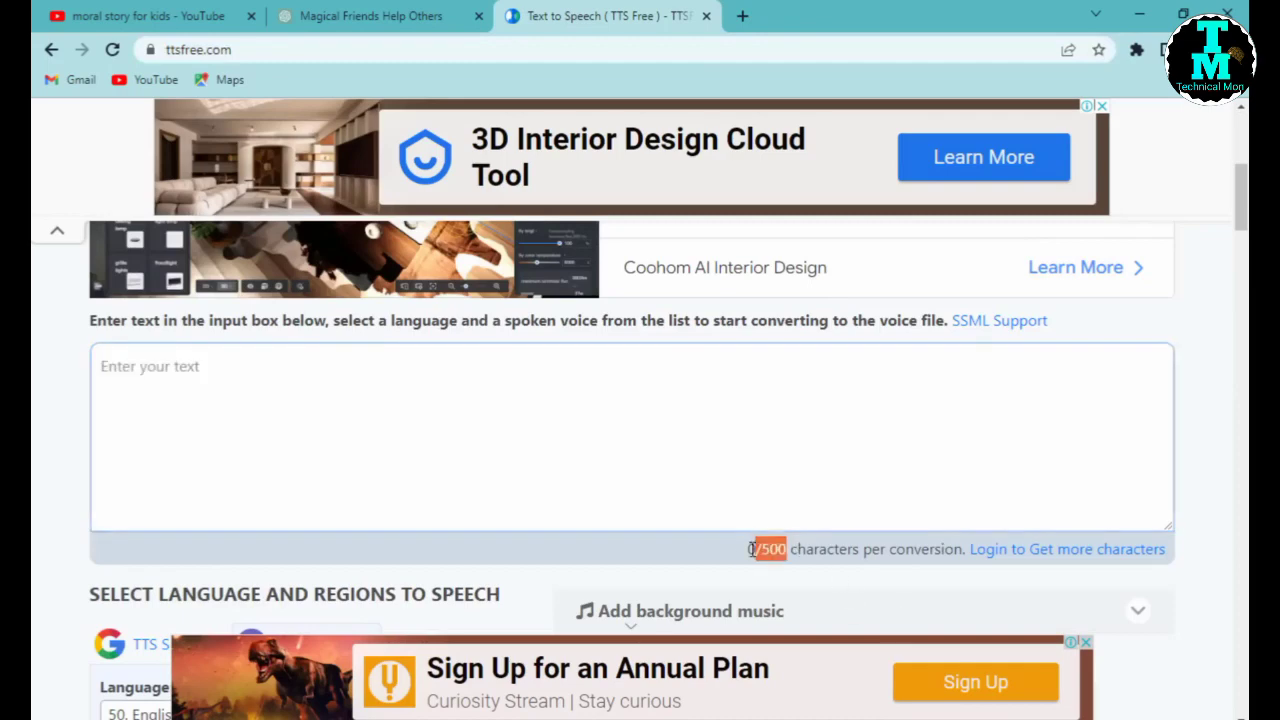
click(277, 409)
key(ctrl+v)
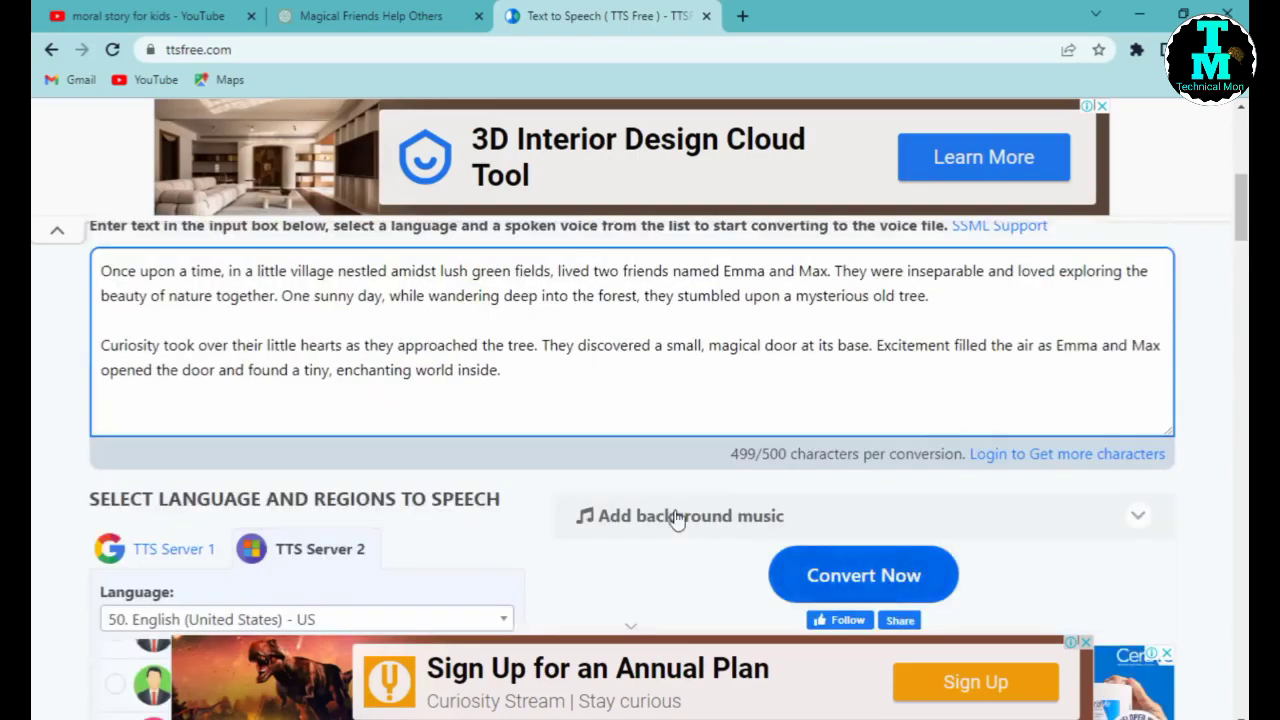
Preview the Ana voice for English (United States) on TTS Server 2 and convert the story text to speech.
scroll(677, 520, down, 2)
scroll(157, 581, up, 2)
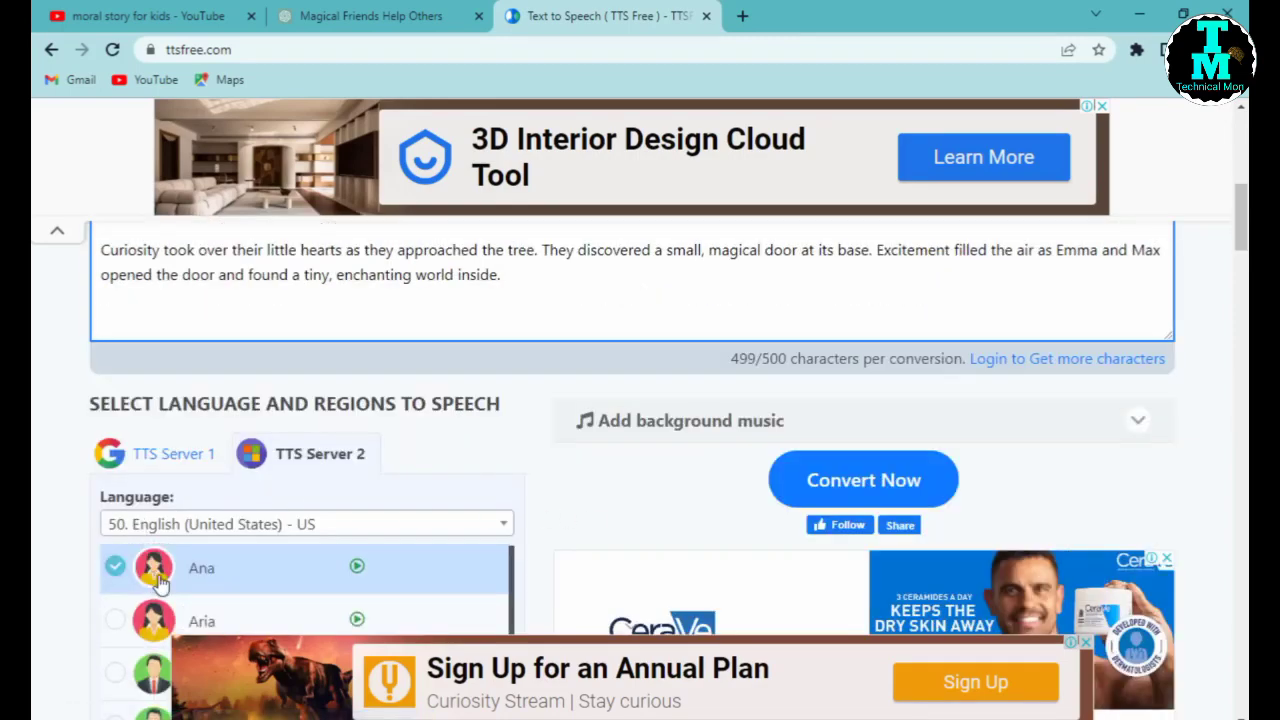
click(356, 570)
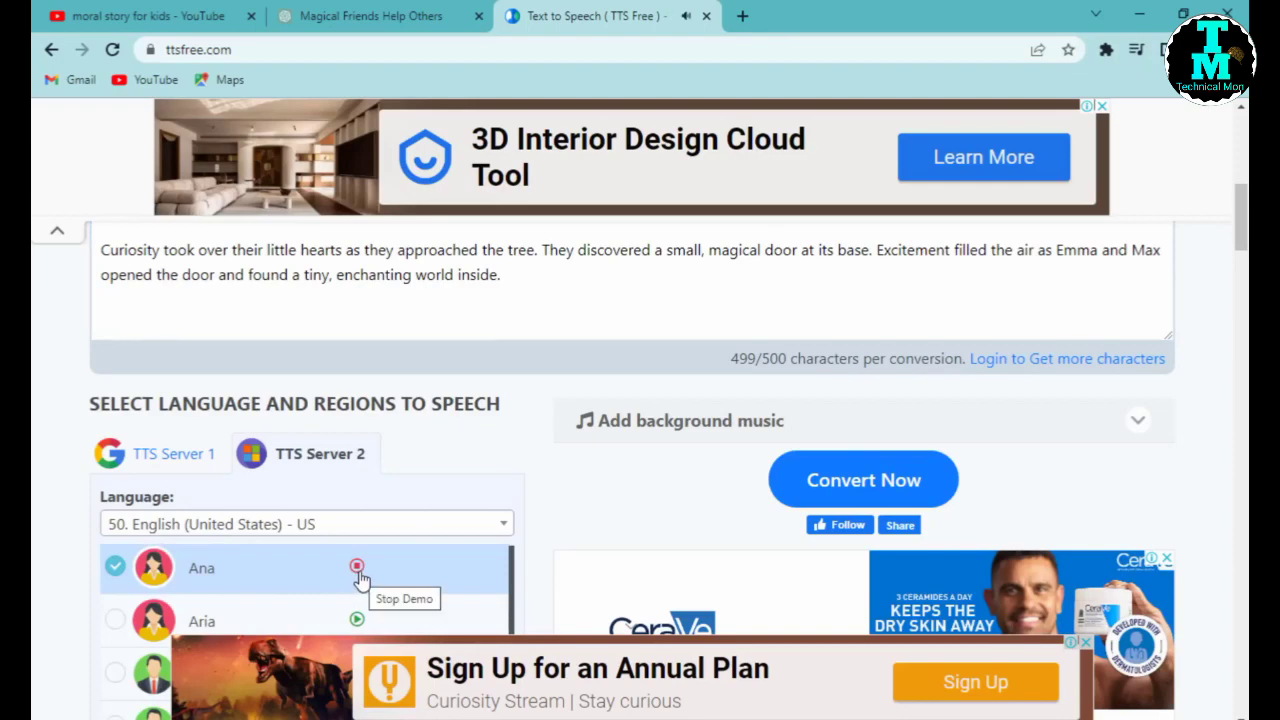
scroll(500, 560, down, 1)
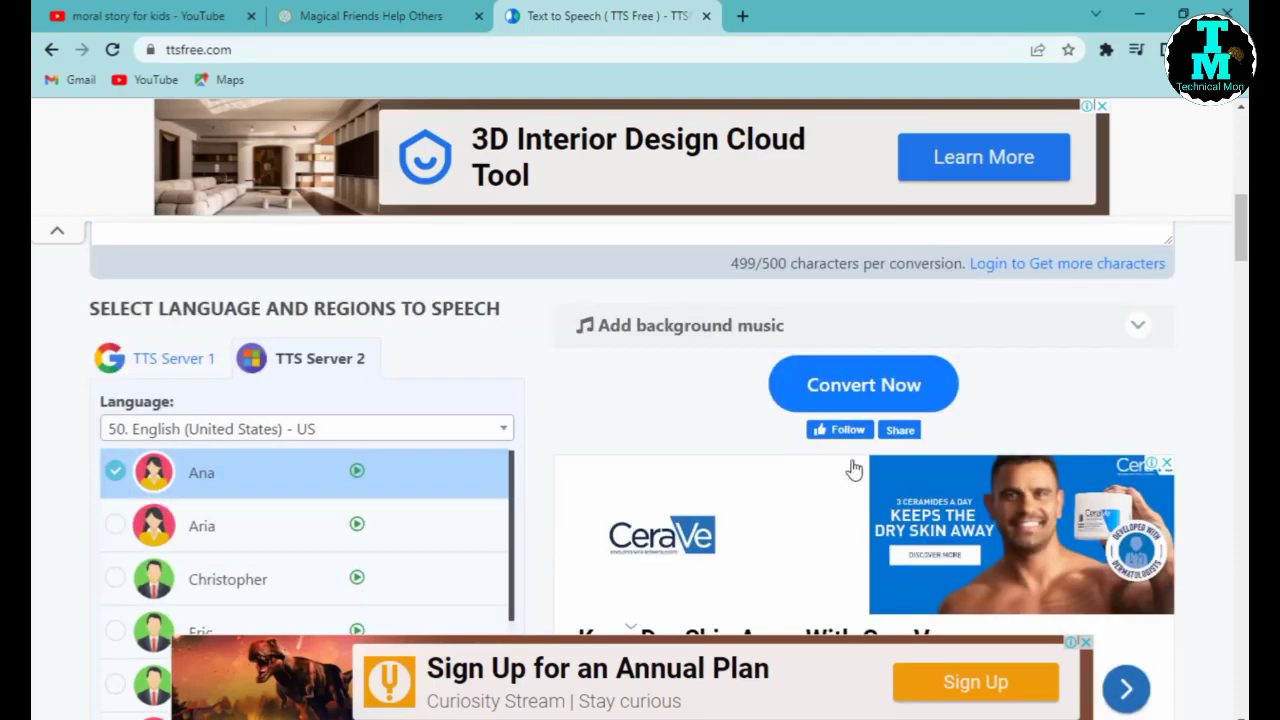
click(885, 384)
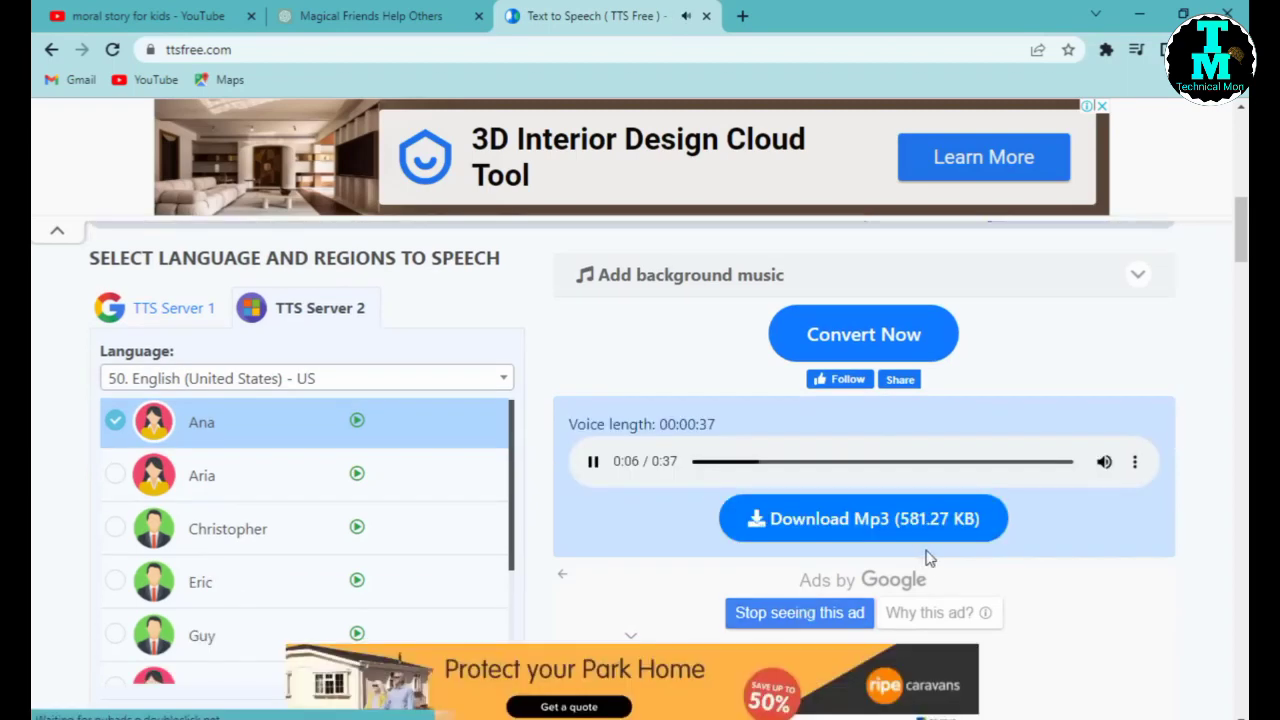
Download the converted voice as Audio 1.mp3 into the "Vie for kids" folder, replacing the existing file.
click(836, 537)
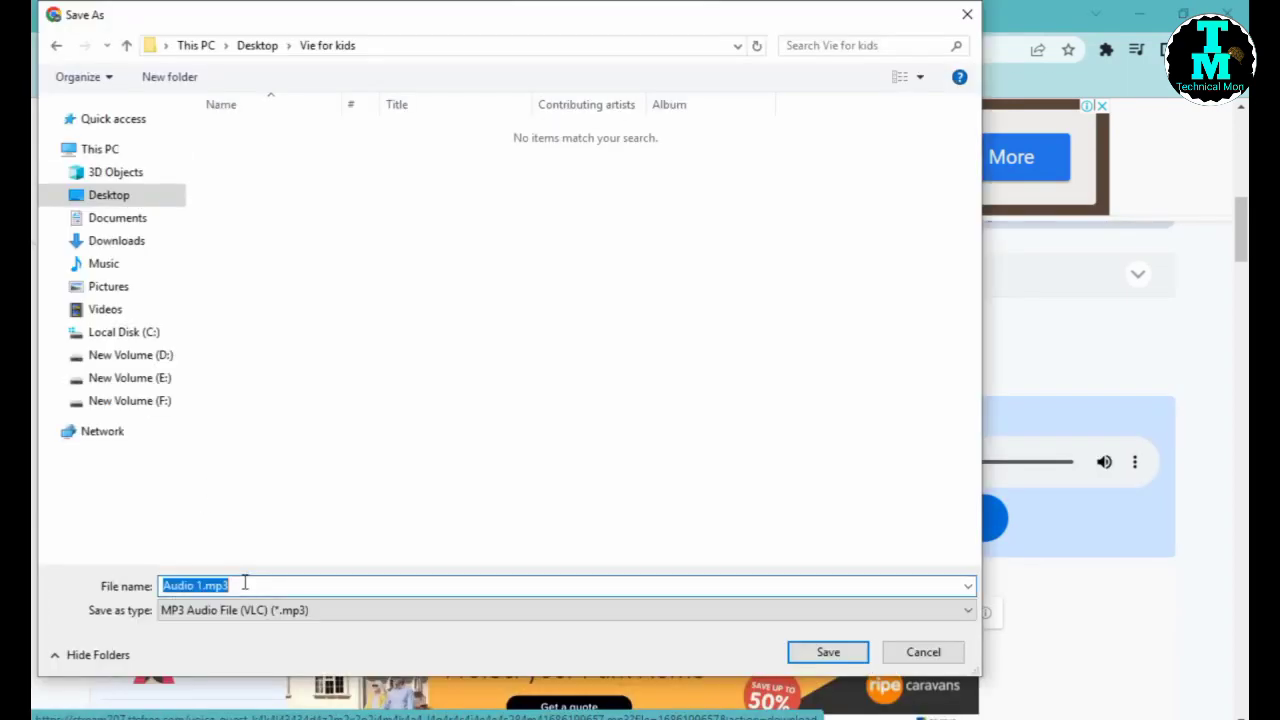
click(827, 651)
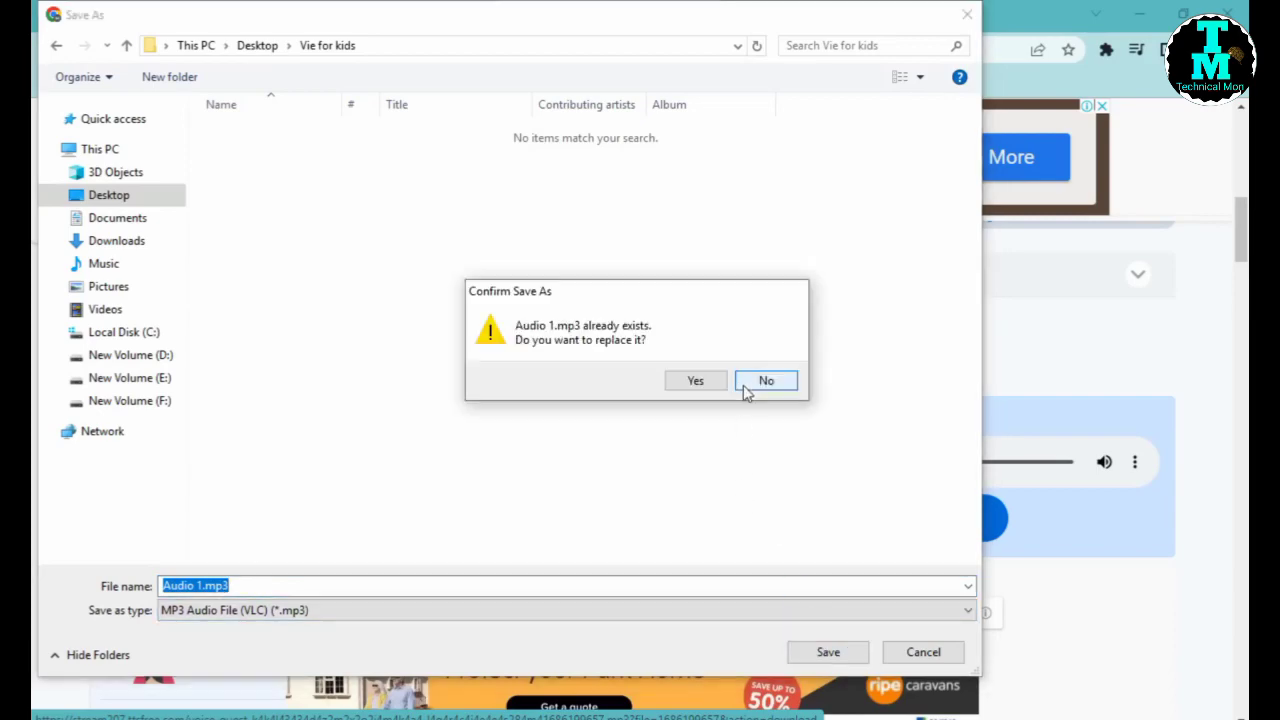
click(694, 381)
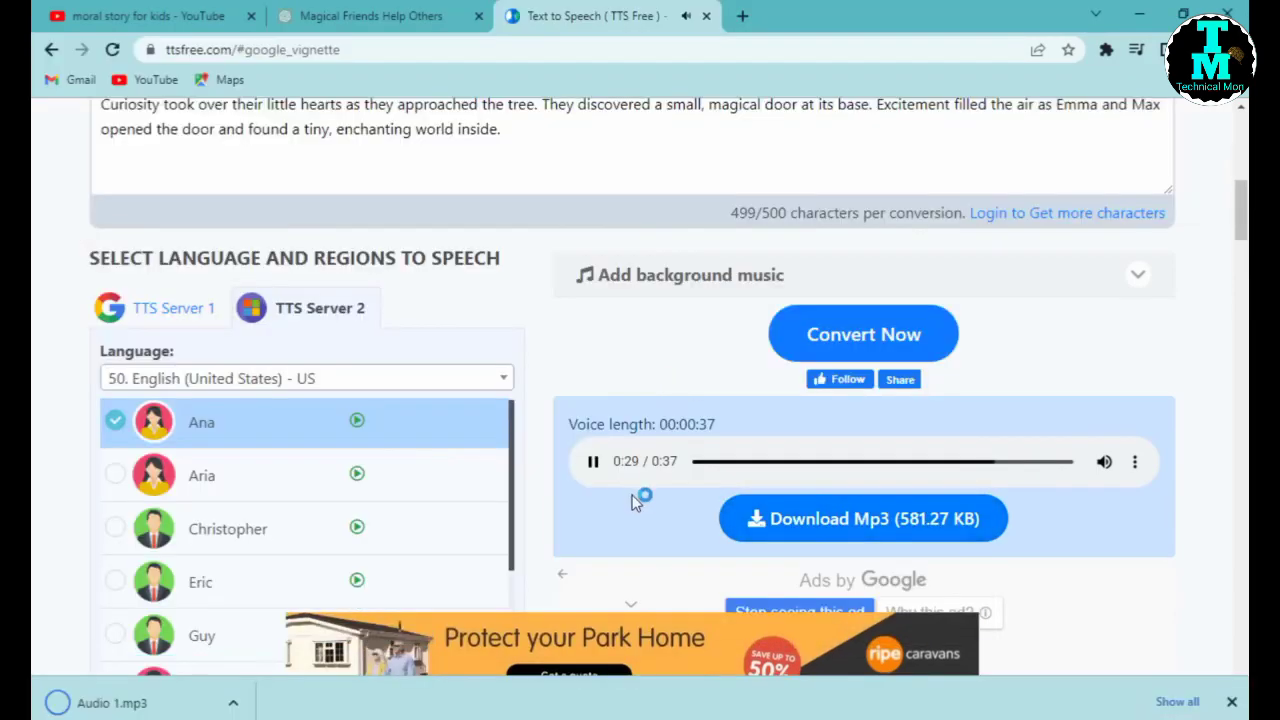
Download the voice clip of the last story part as Audio 4.mp3 into the "Vie for kids" folder.
scroll(634, 501, up, 2)
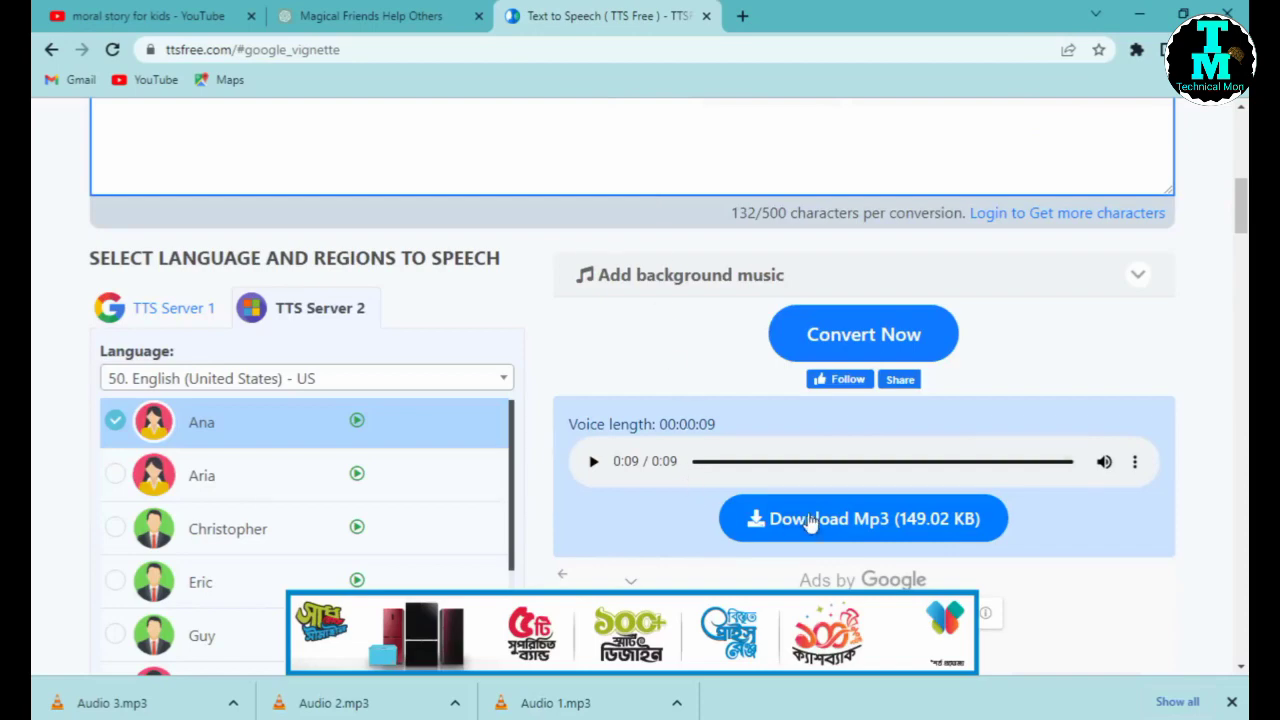
click(812, 520)
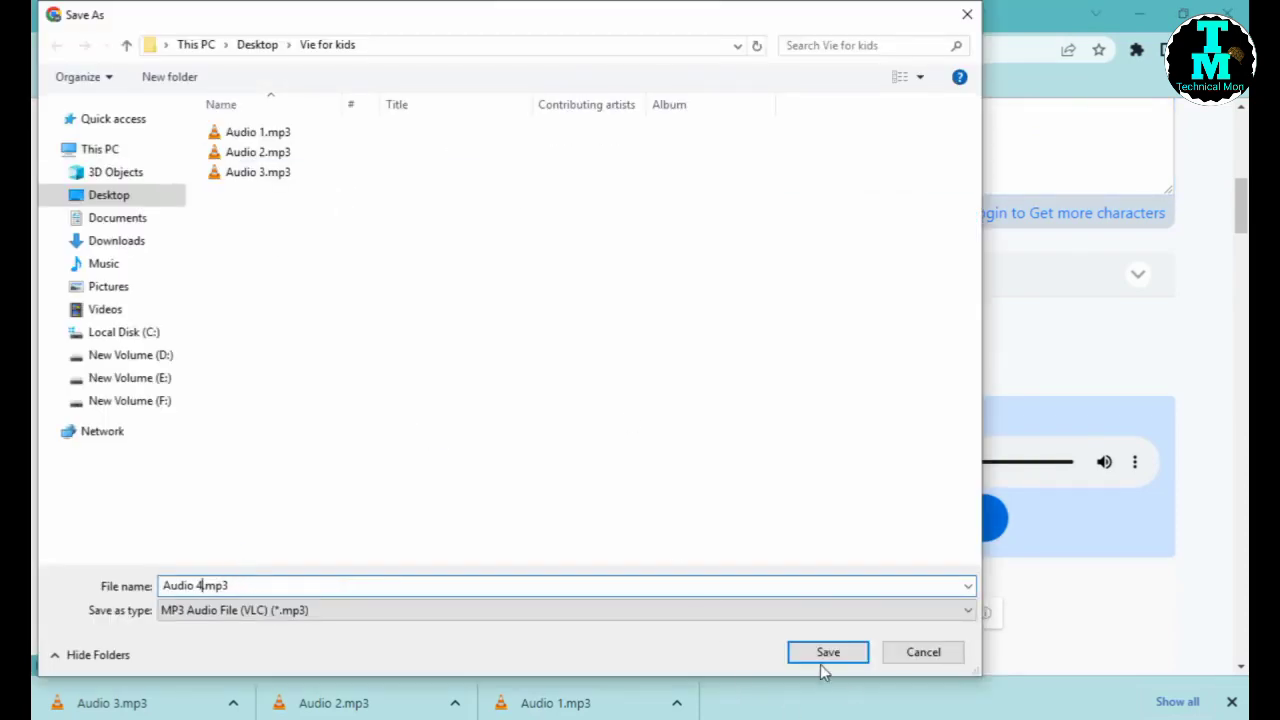
click(822, 659)
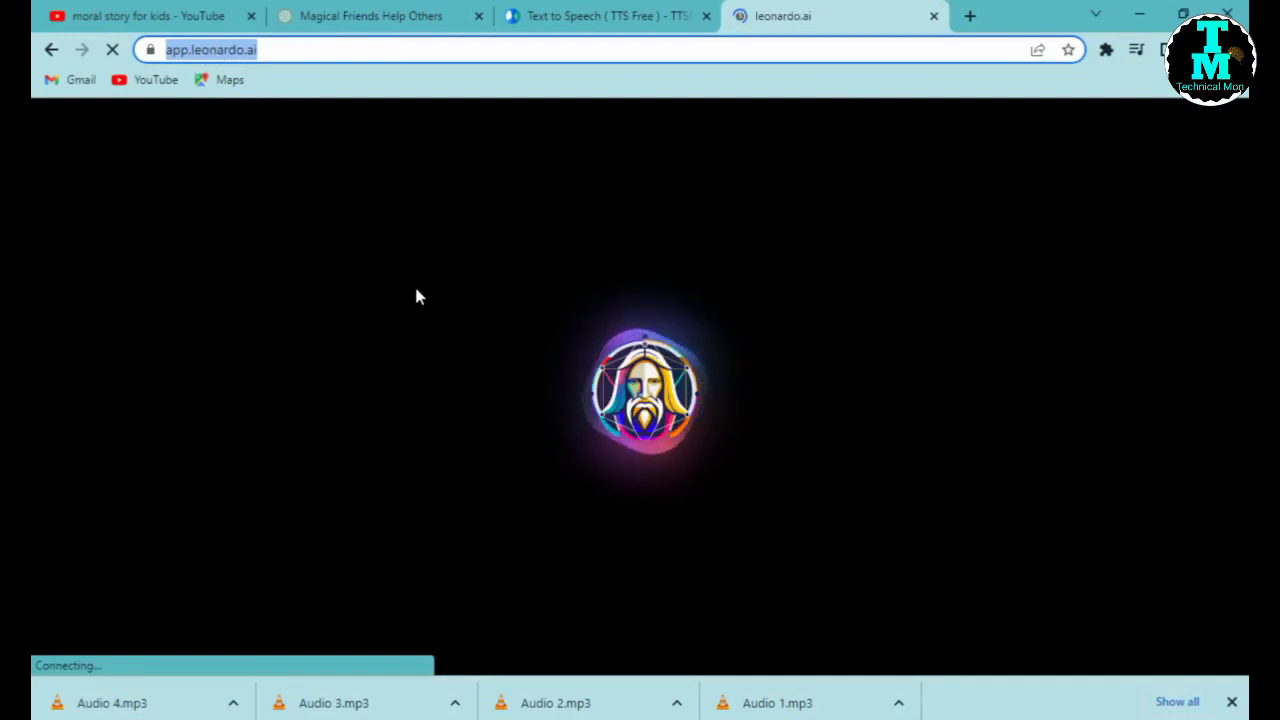
Open Leonardo.Ai's AI Image Generation tool and enter ChatGPT's first suggested title, "The Magical Tree and the Lost Rabbit", as the prompt.
click(386, 292)
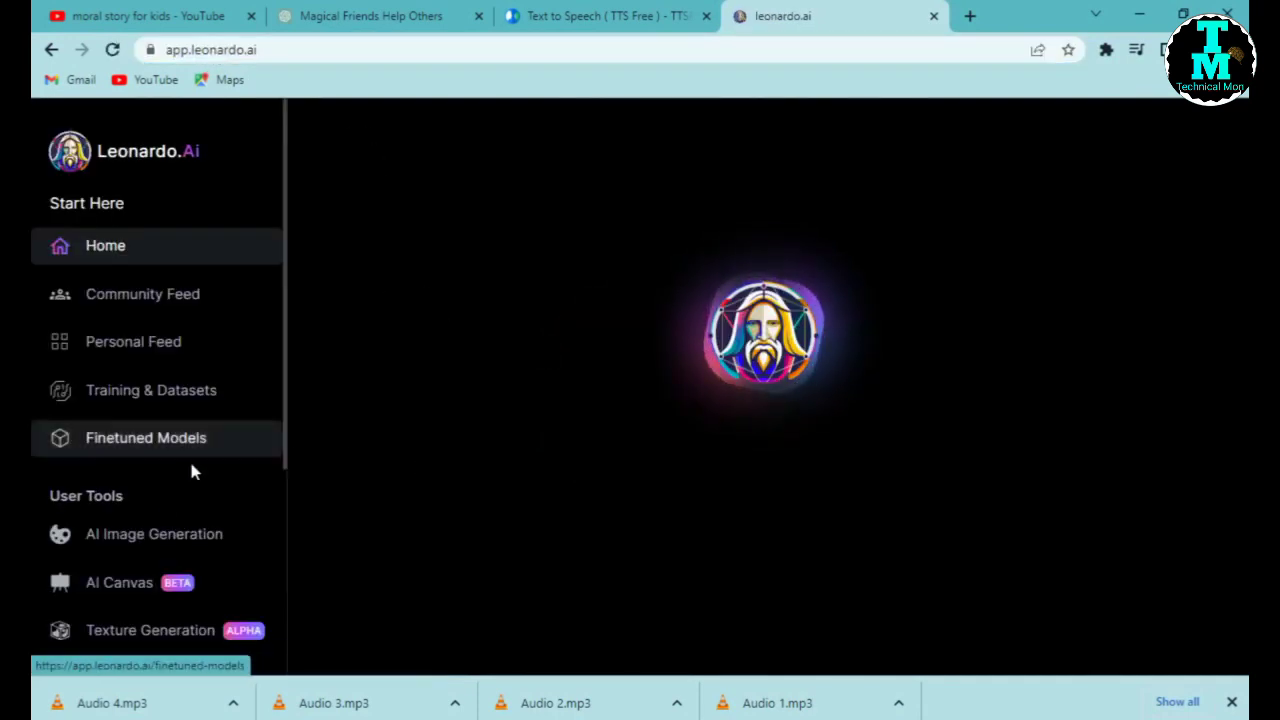
scroll(160, 516, down, 1)
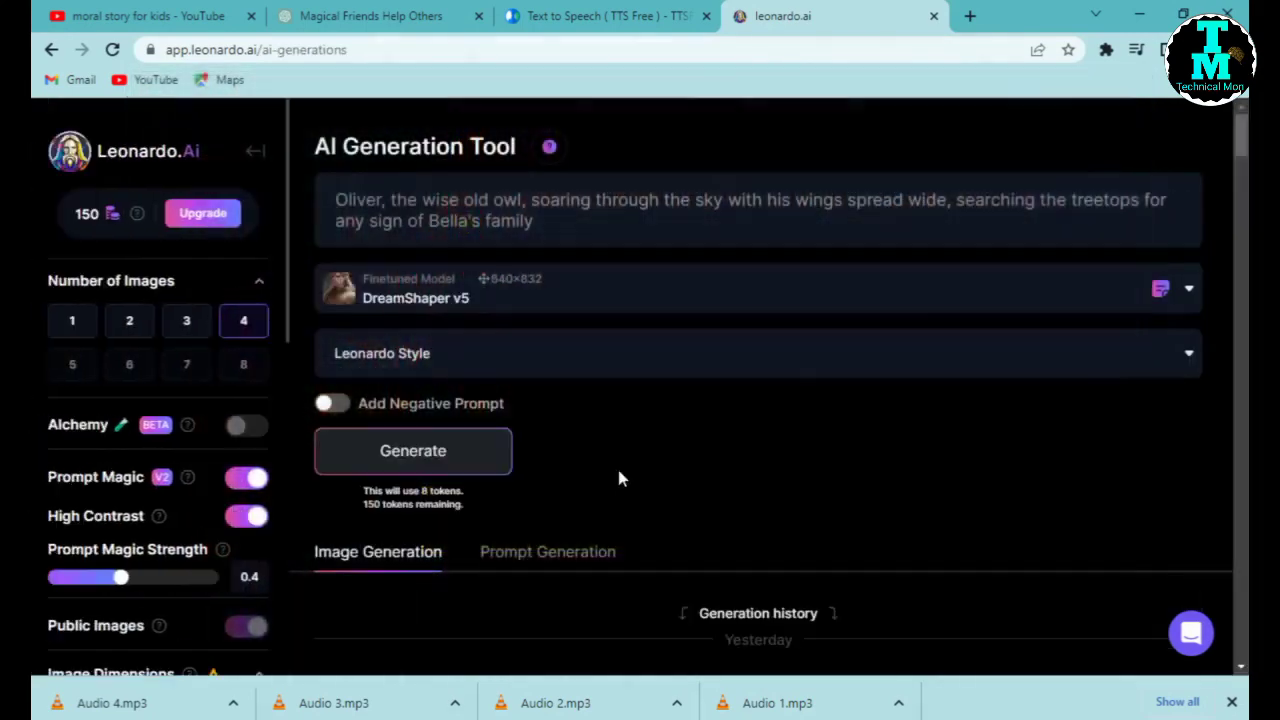
click(371, 16)
drag(727, 290, 500, 290)
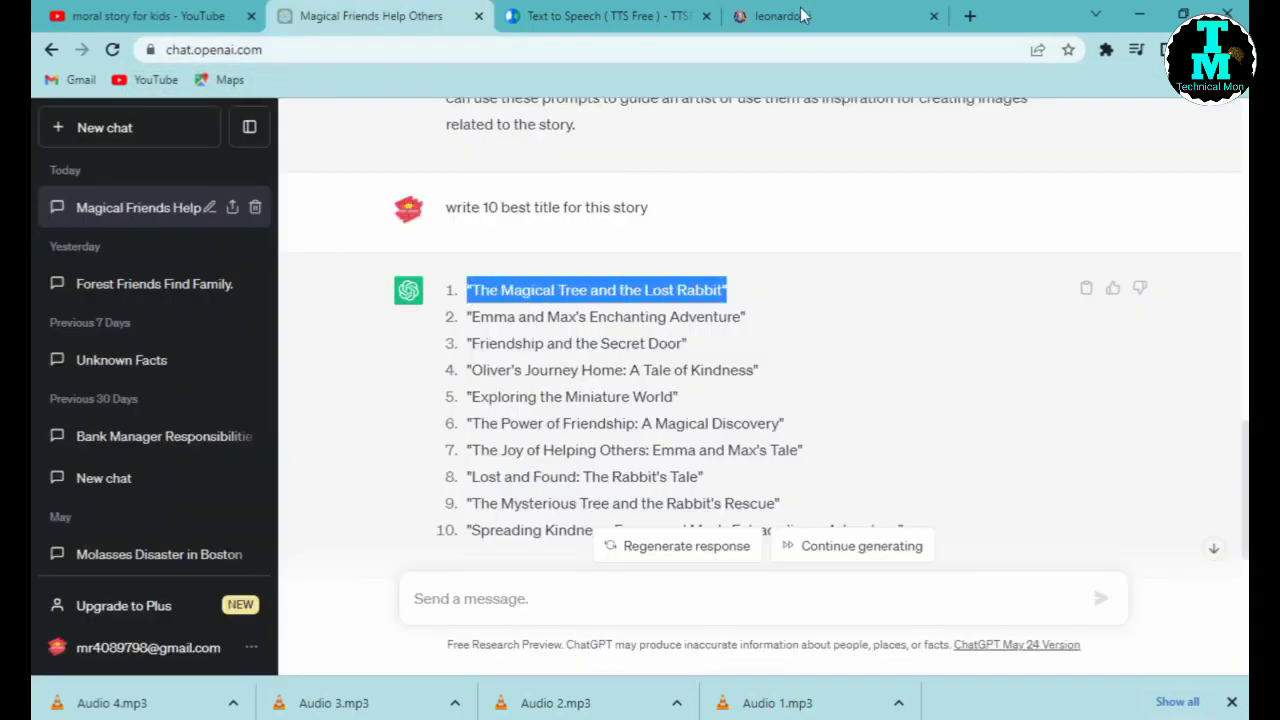
click(803, 14)
click(432, 220)
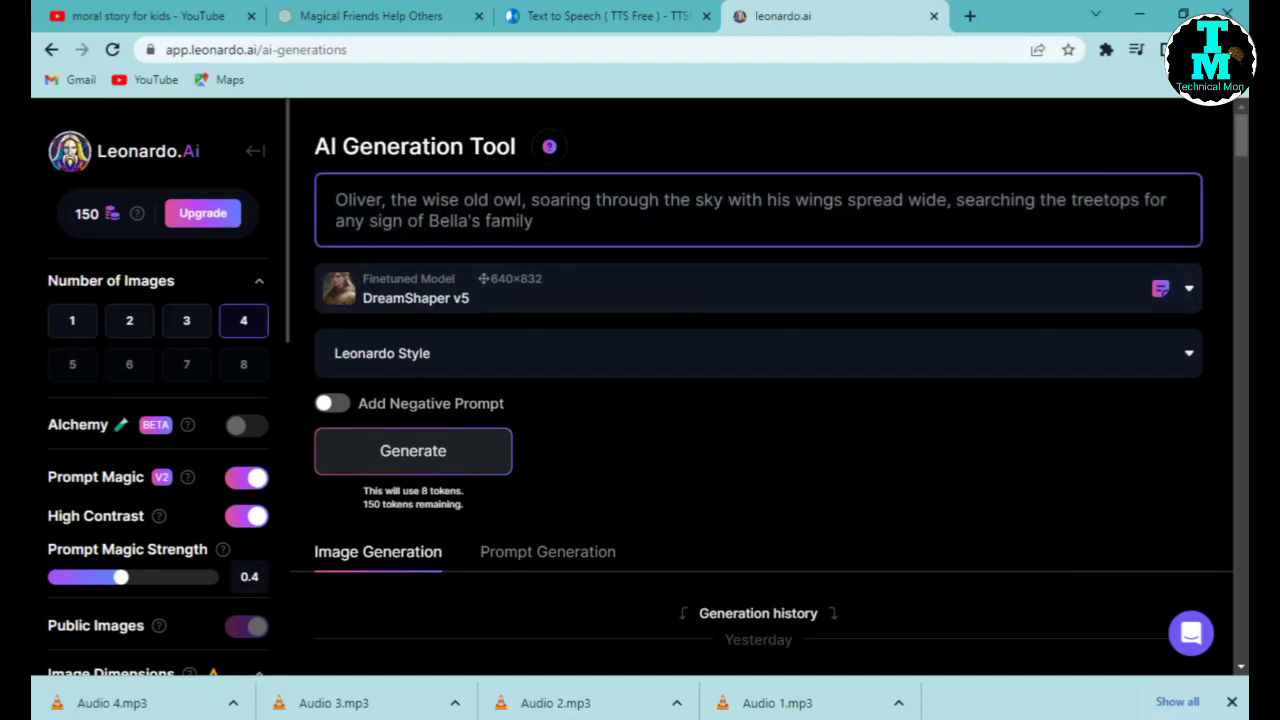
key(ctrl+a)
text("The Magical Tree and the Lost Rabbit")
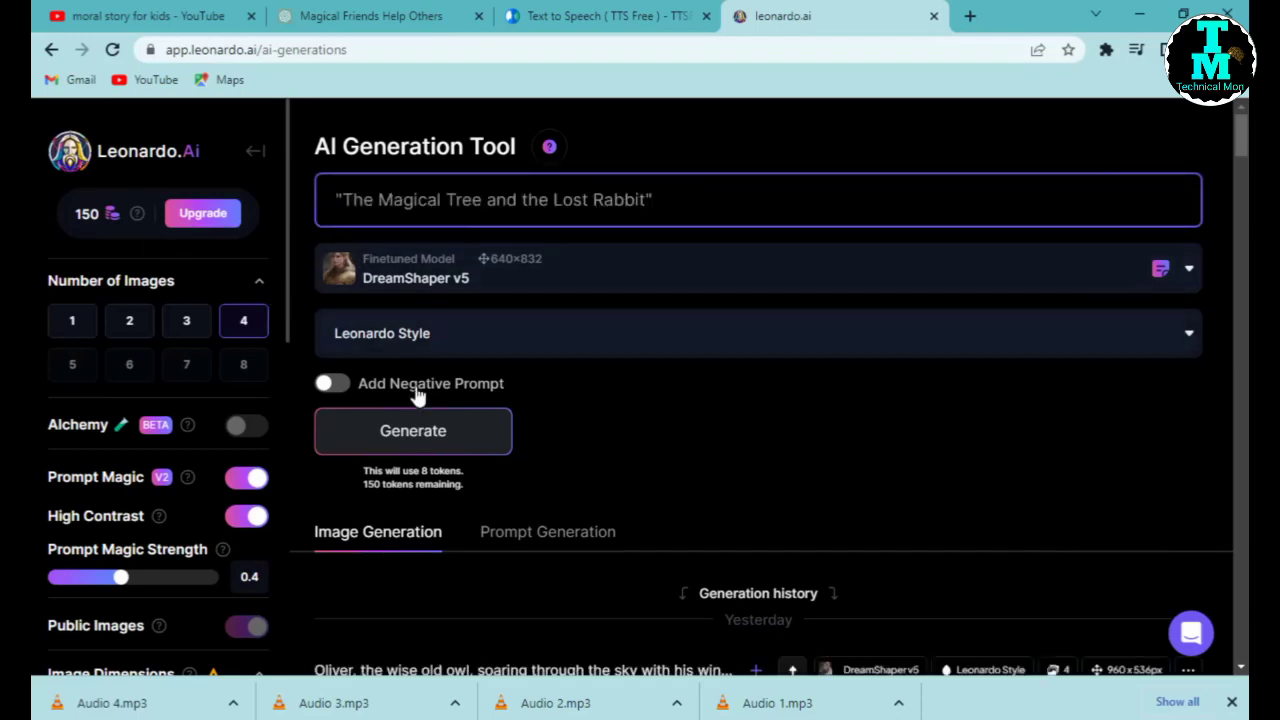
Set the number of images to 2 and choose the 16:9 aspect ratio for the image generation.
click(128, 325)
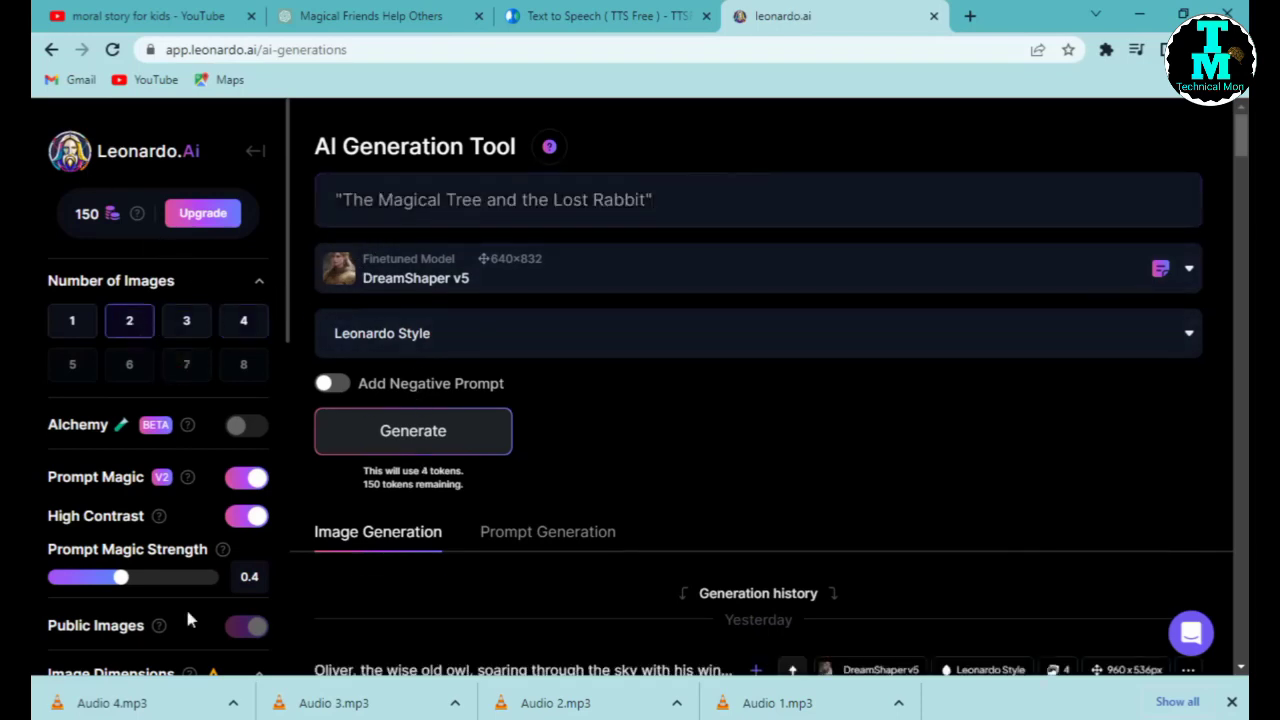
scroll(190, 620, down, 4)
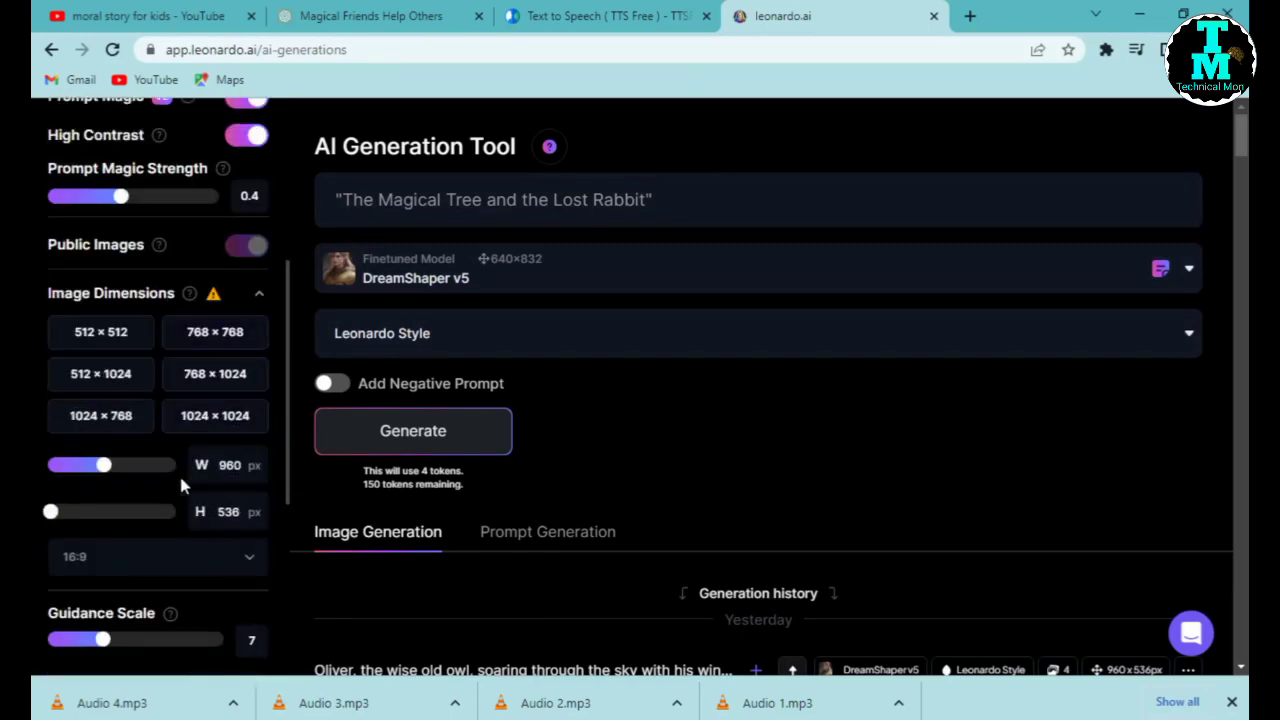
click(176, 560)
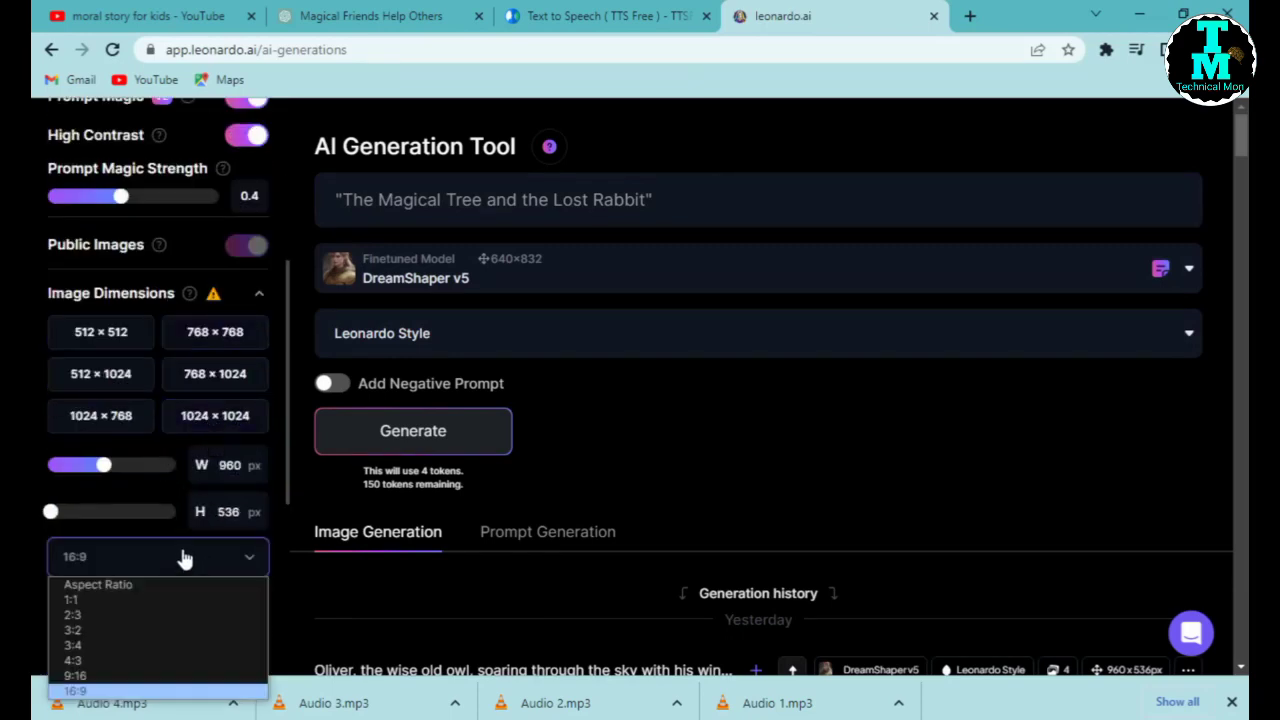
click(88, 692)
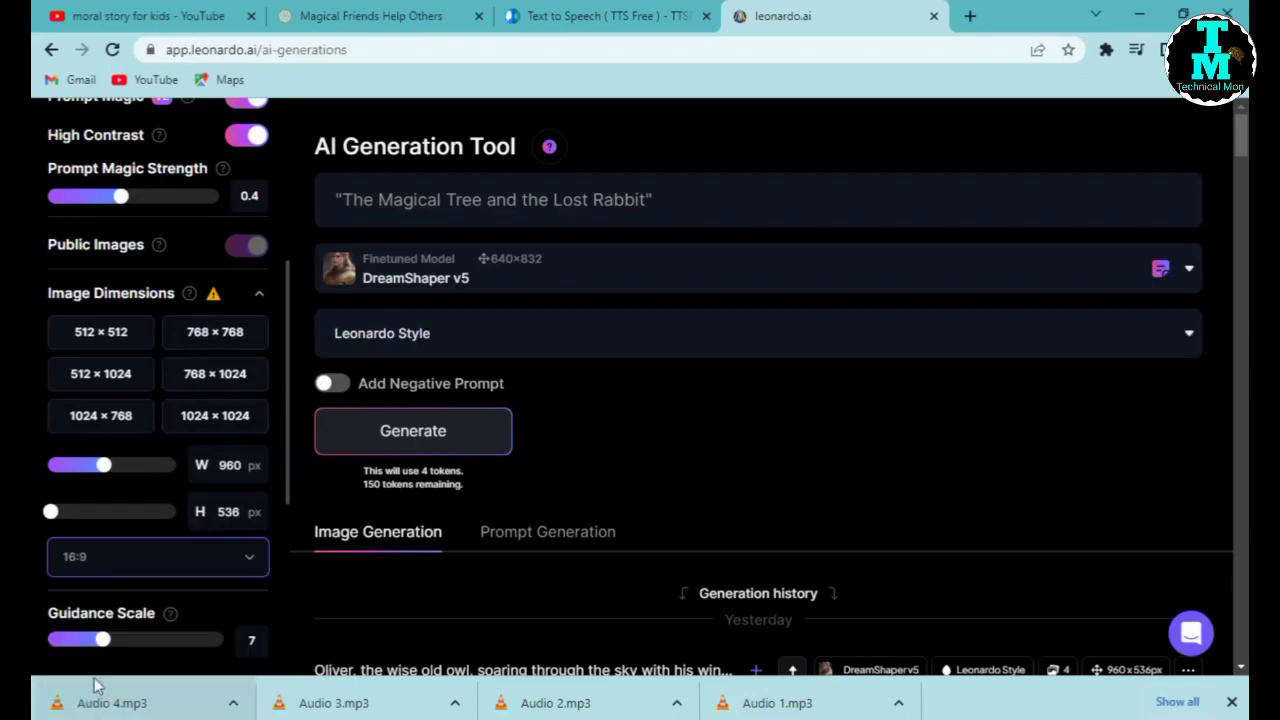
Generate the prompted illustrations and download the first "Emma and Max's Enchanting Adventure" image.
click(398, 440)
scroll(690, 420, down, 5)
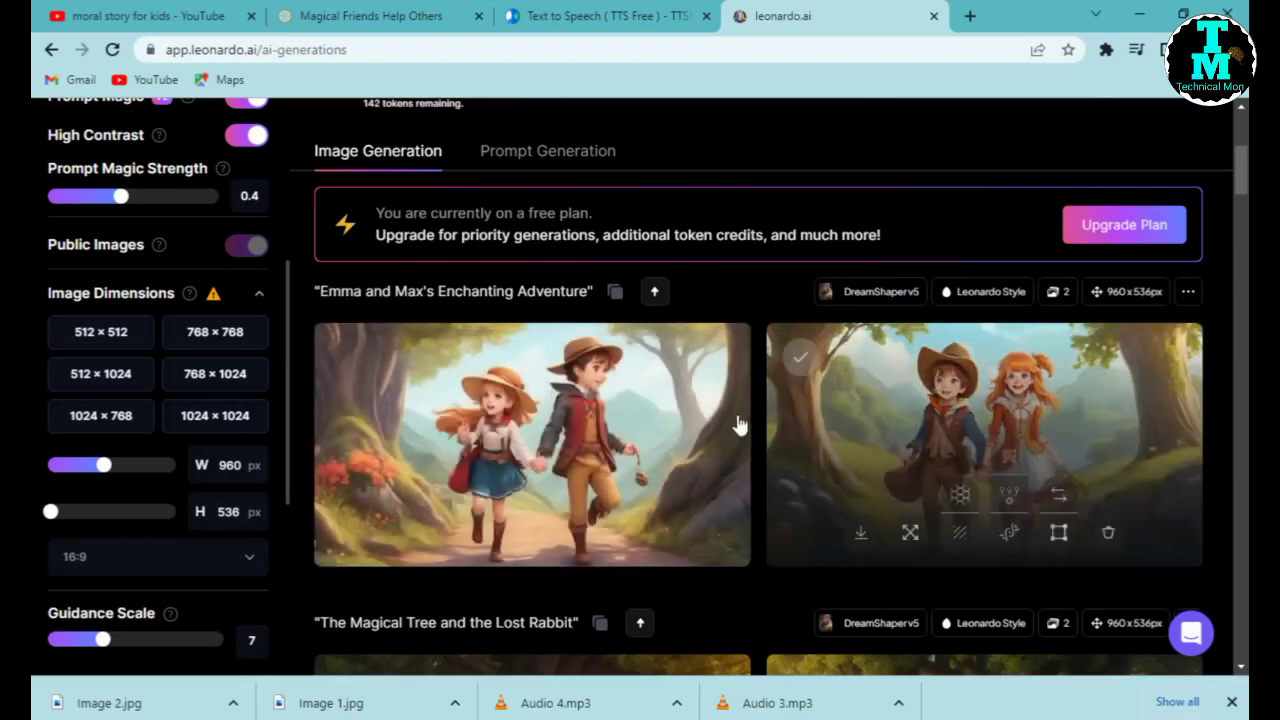
click(588, 398)
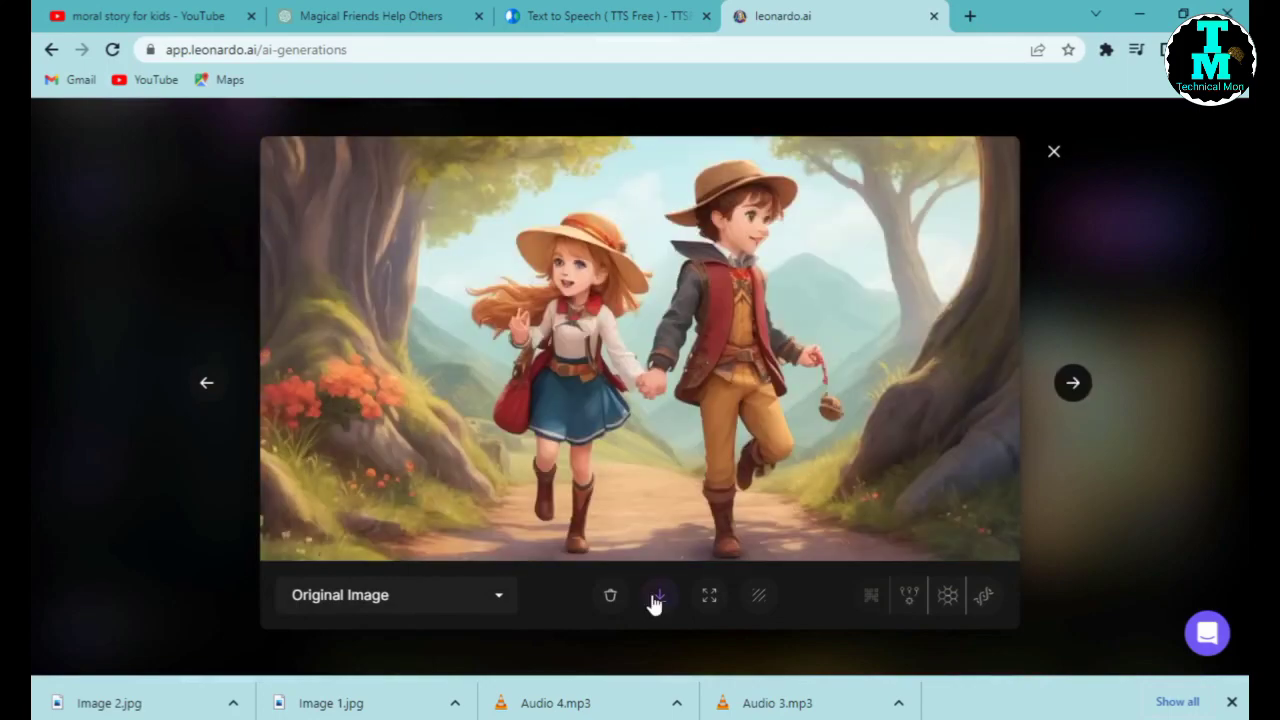
click(656, 598)
text(Image)
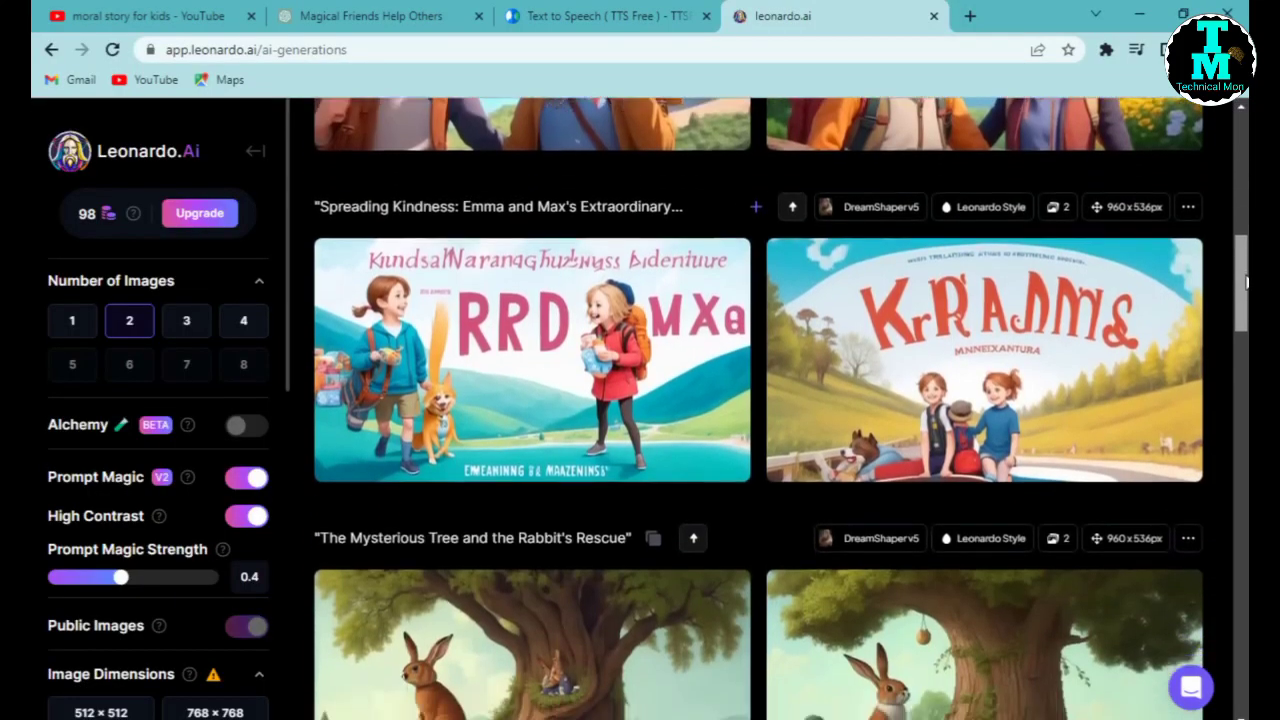
Review the illustrations in the generation history and view the "Exploring the Miniature World" images enlarged.
scroll(760, 400, down, 5)
scroll(1246, 575, down, 15)
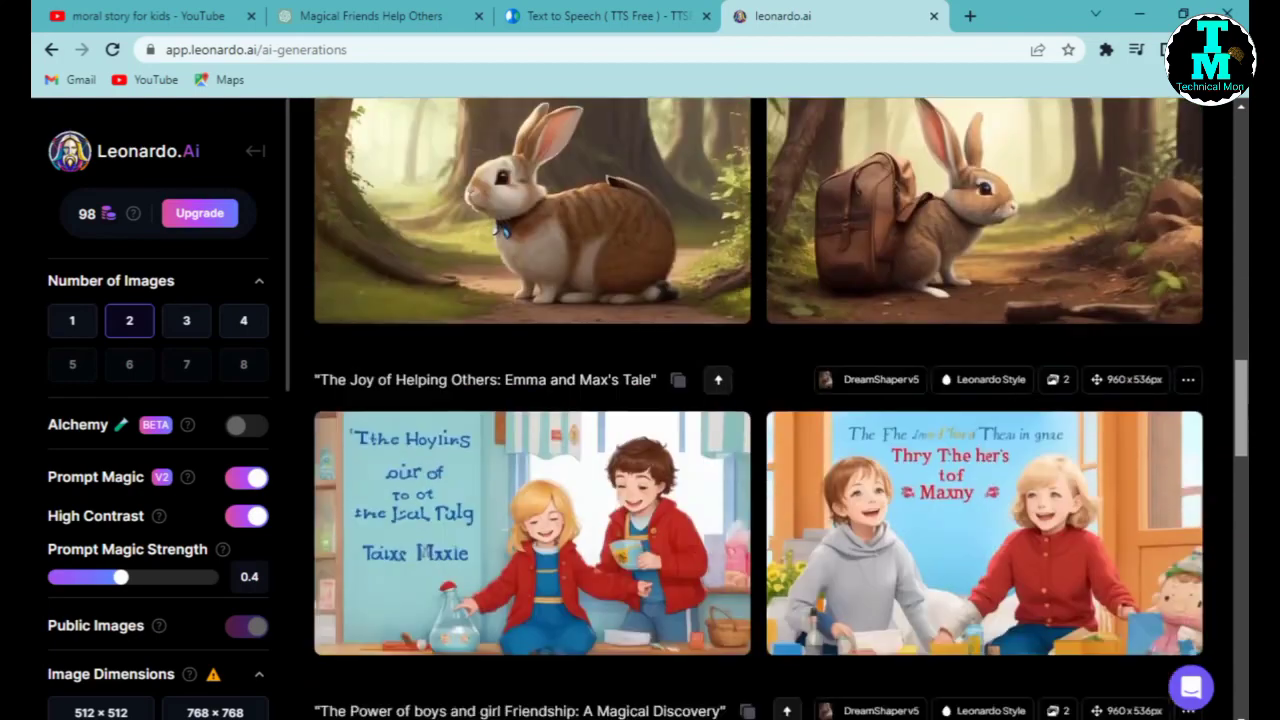
scroll(1246, 575, down, 4)
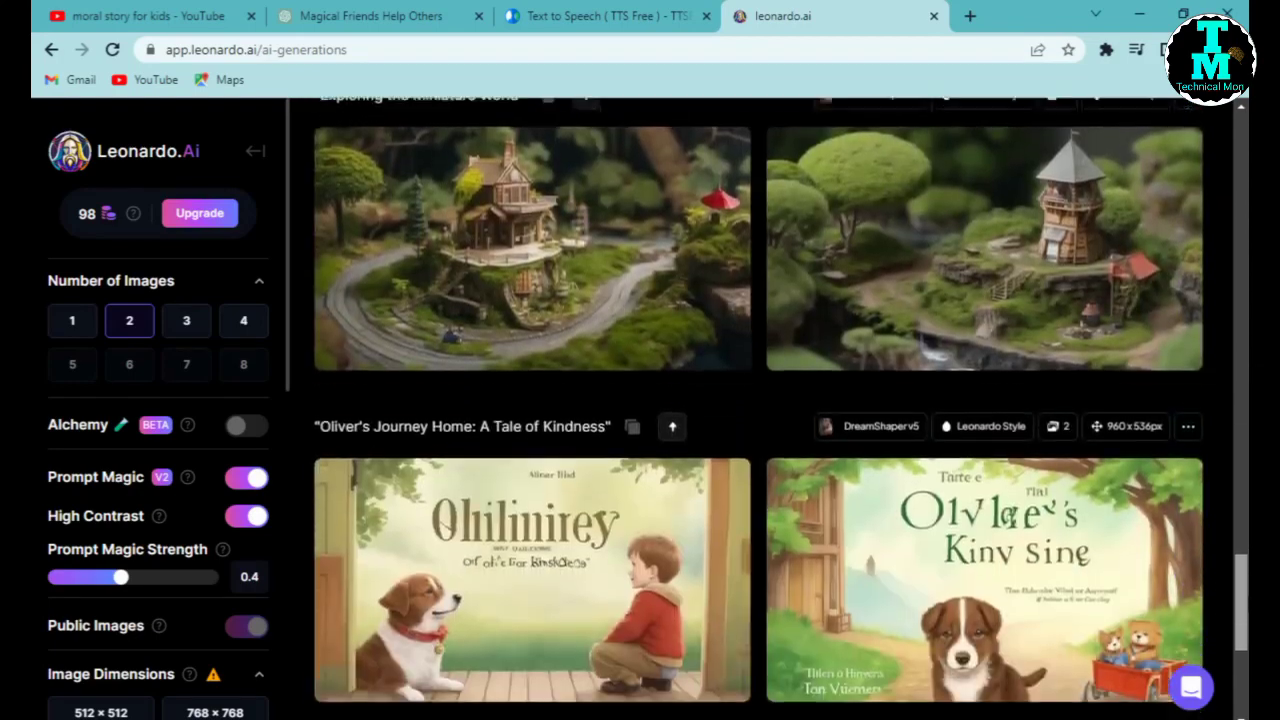
scroll(700, 400, up, 2)
mouse_move(590, 345)
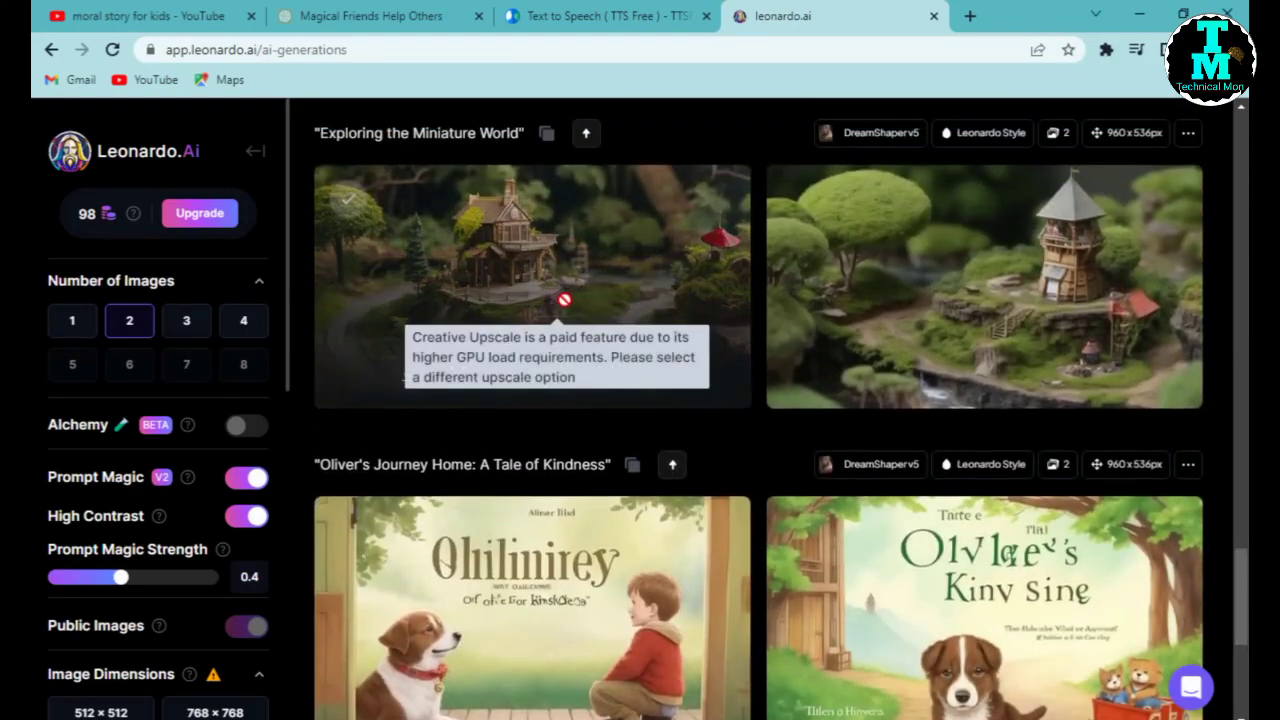
click(609, 271)
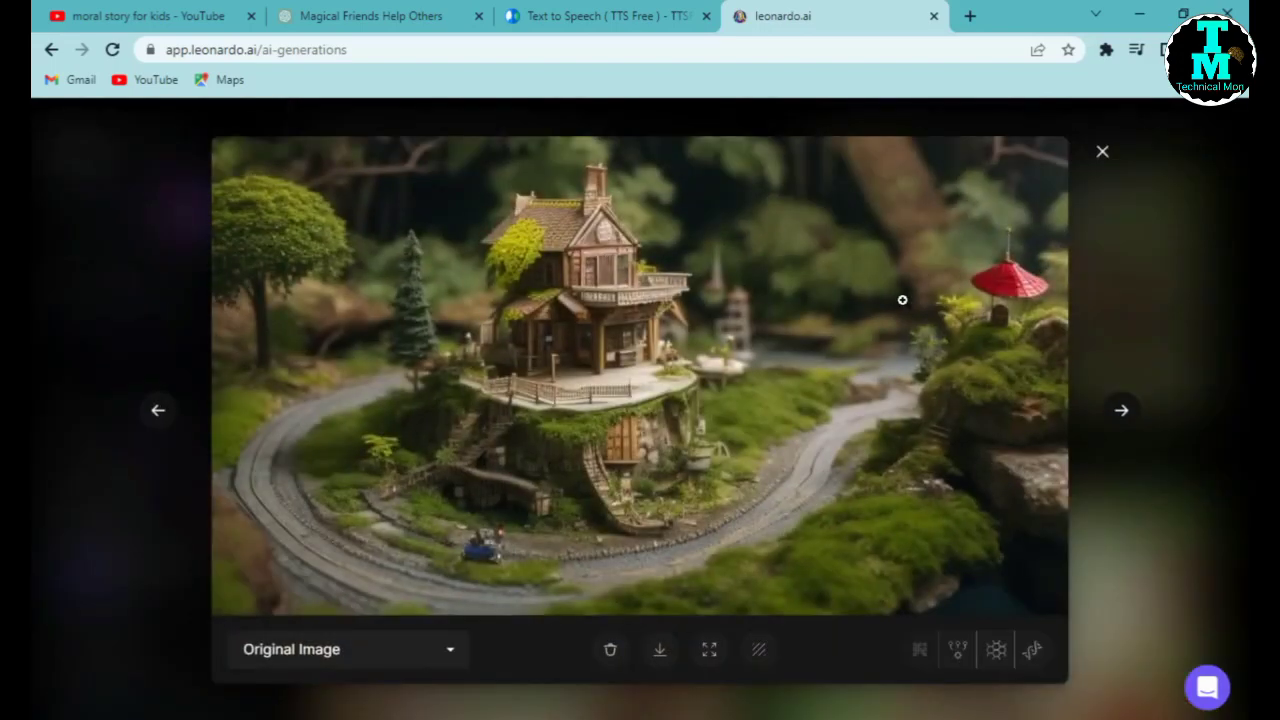
click(1132, 380)
scroll(1172, 595, down, 5)
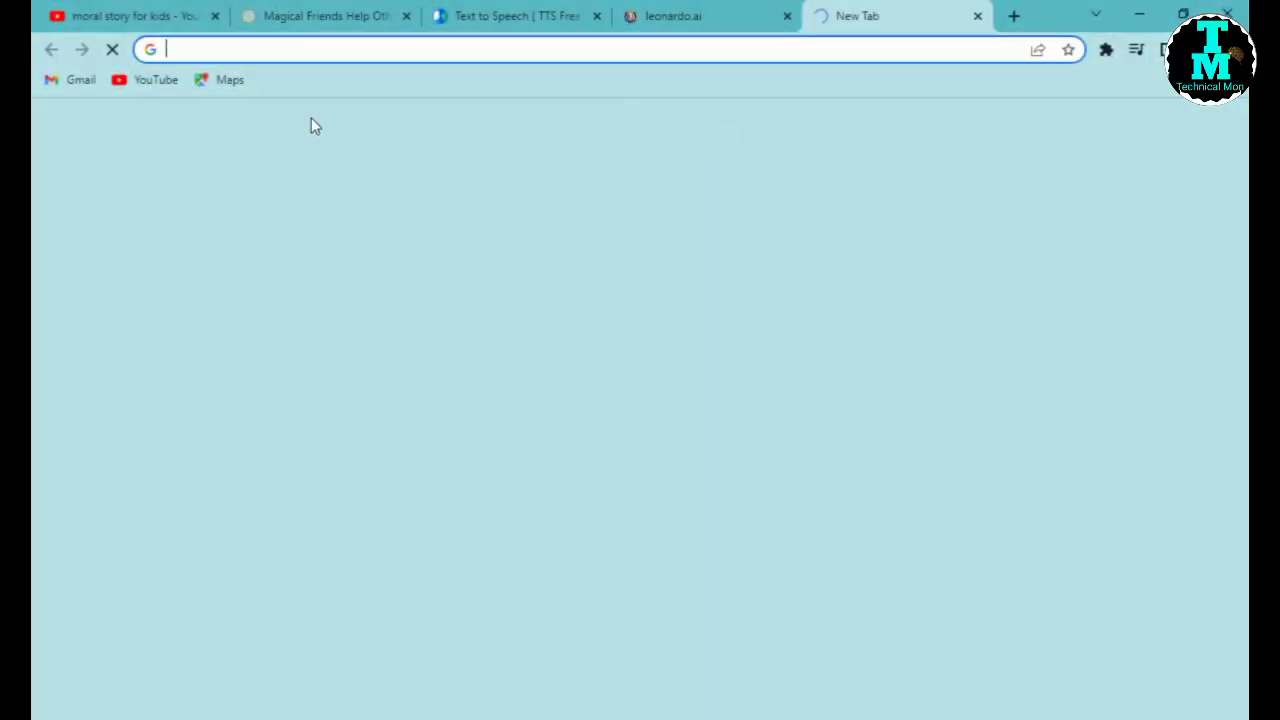
Switch to a new browser page and open the LeiaPix Converter website.
text(liap)
key(Down)
key(Return)
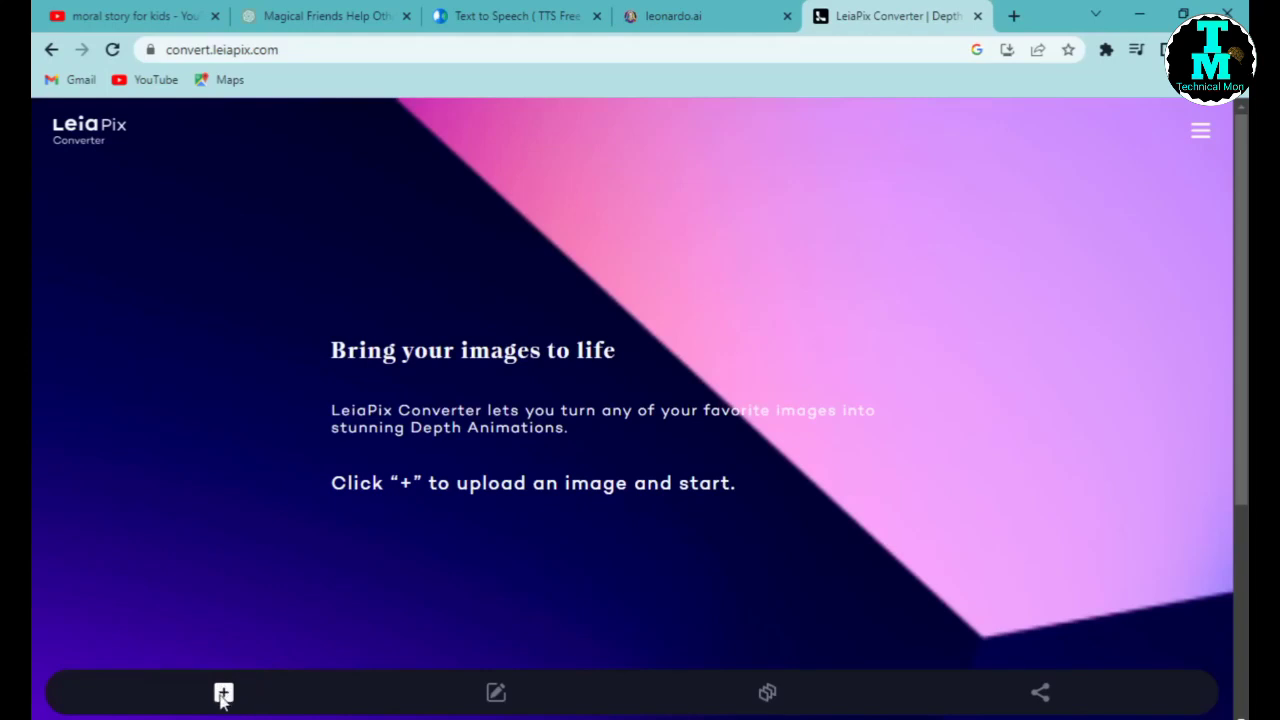
Upload Image 10.jpg from the desktop's "Vie for kids" folder for conversion into a depth animation.
click(224, 693)
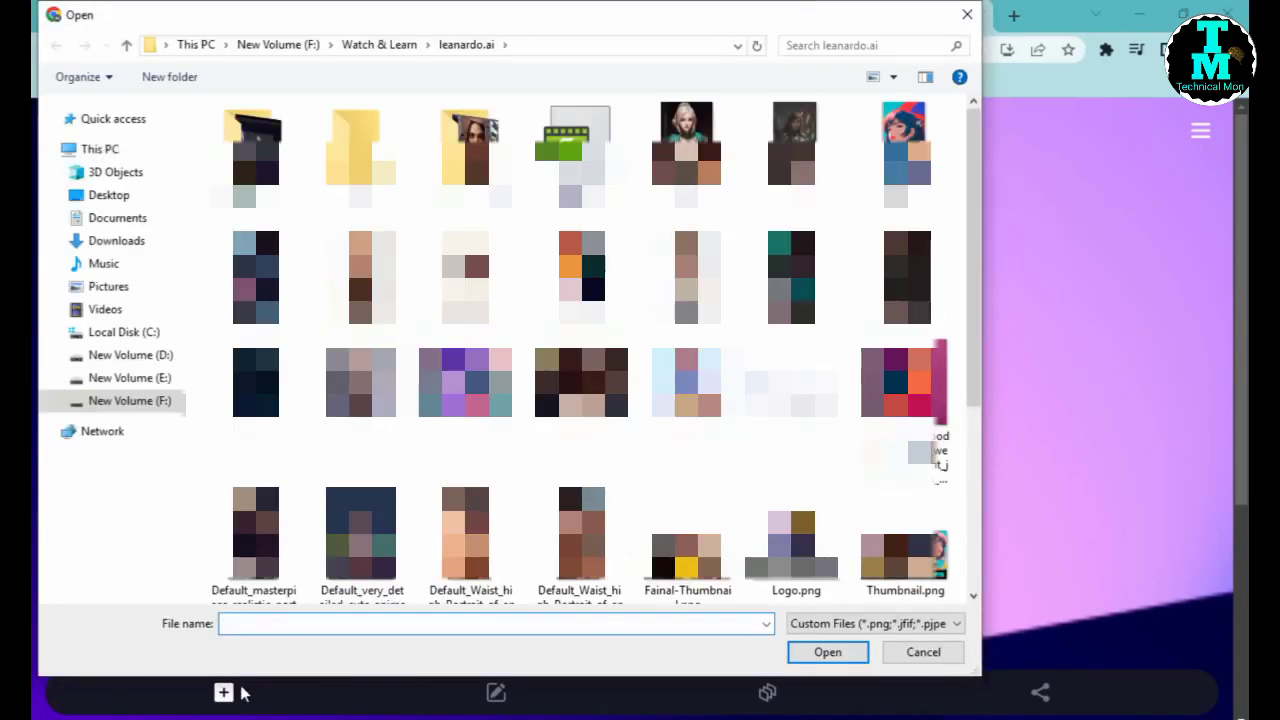
click(130, 196)
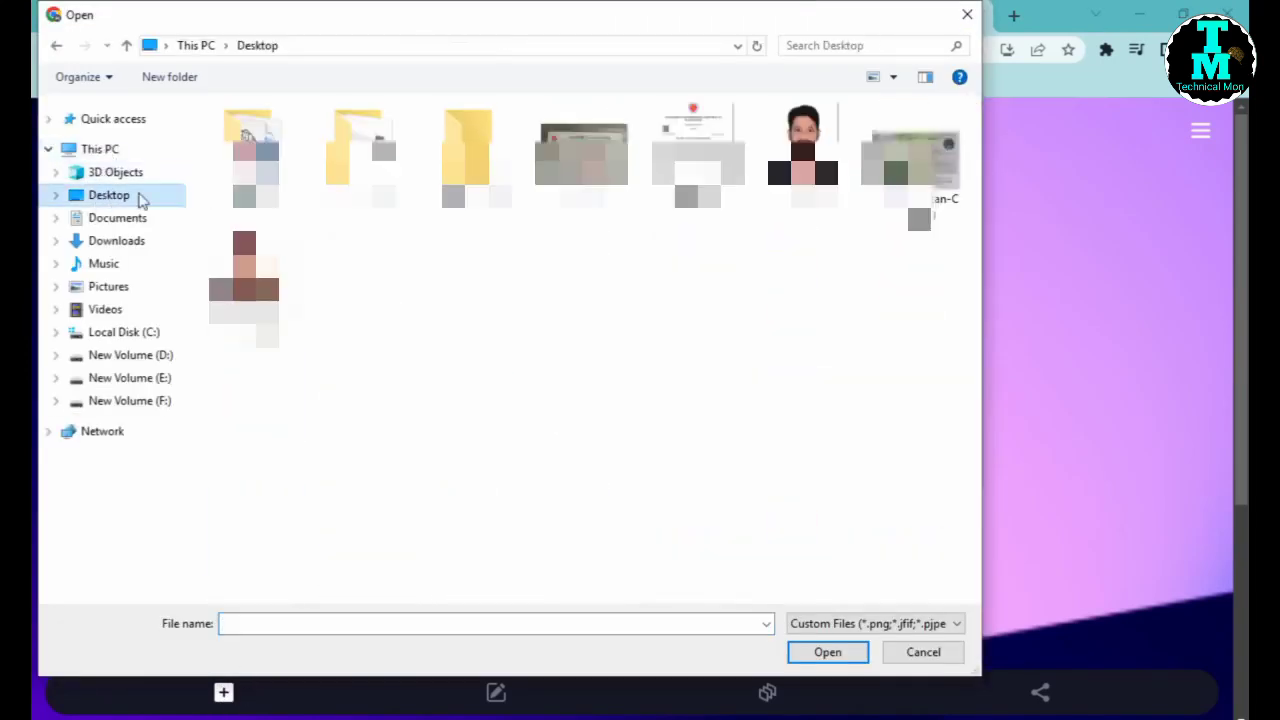
click(471, 160)
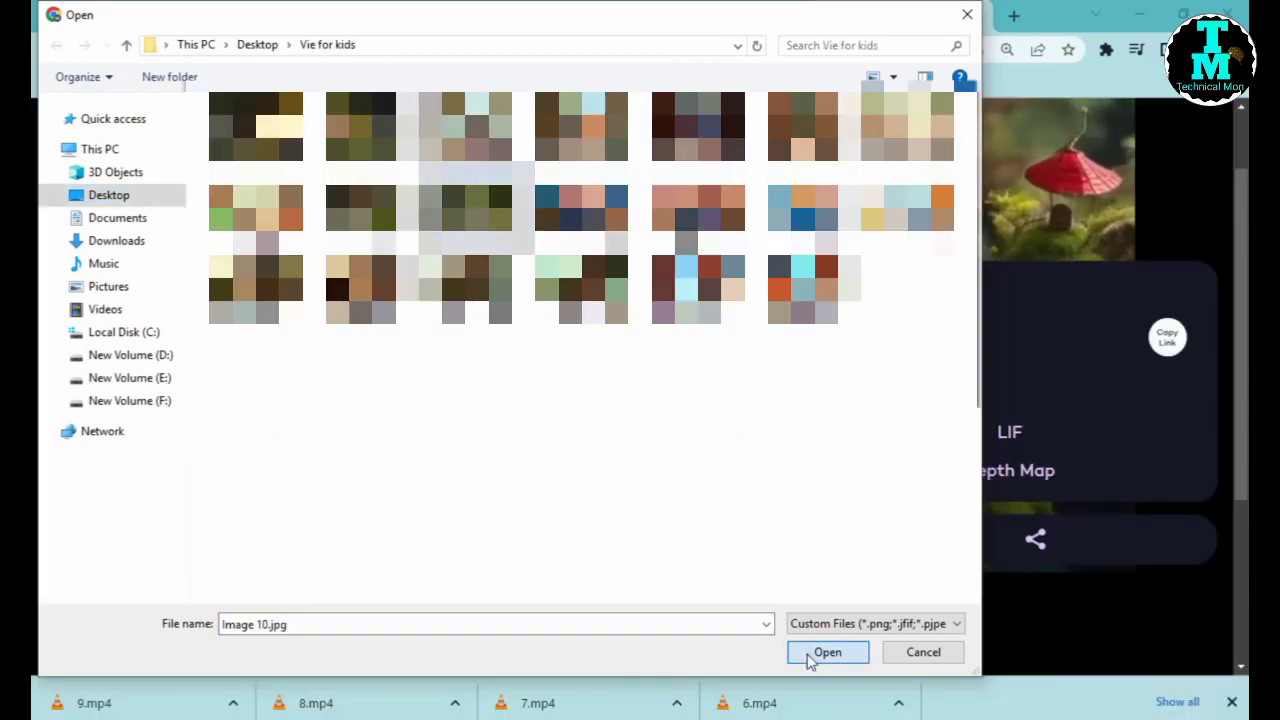
click(812, 654)
scroll(666, 490, up, 3)
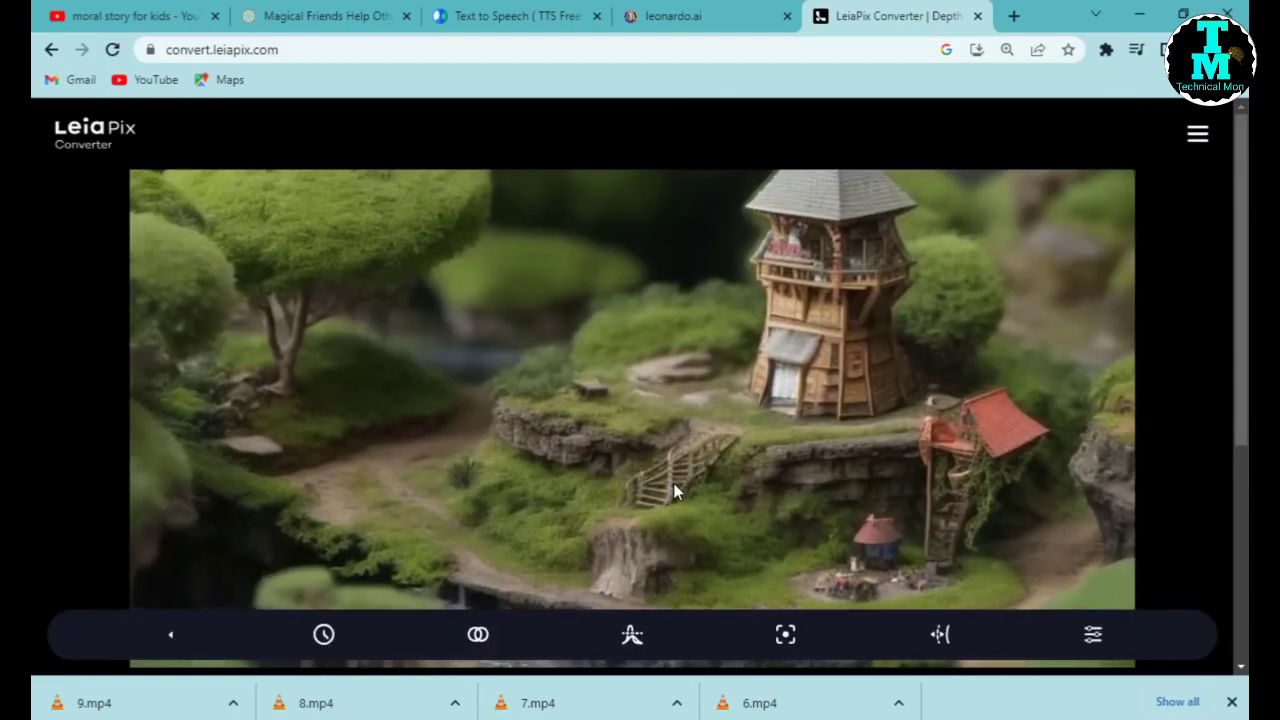
Set the miniature world animation's duration to 5 seconds and its motion path to the full circle.
click(324, 634)
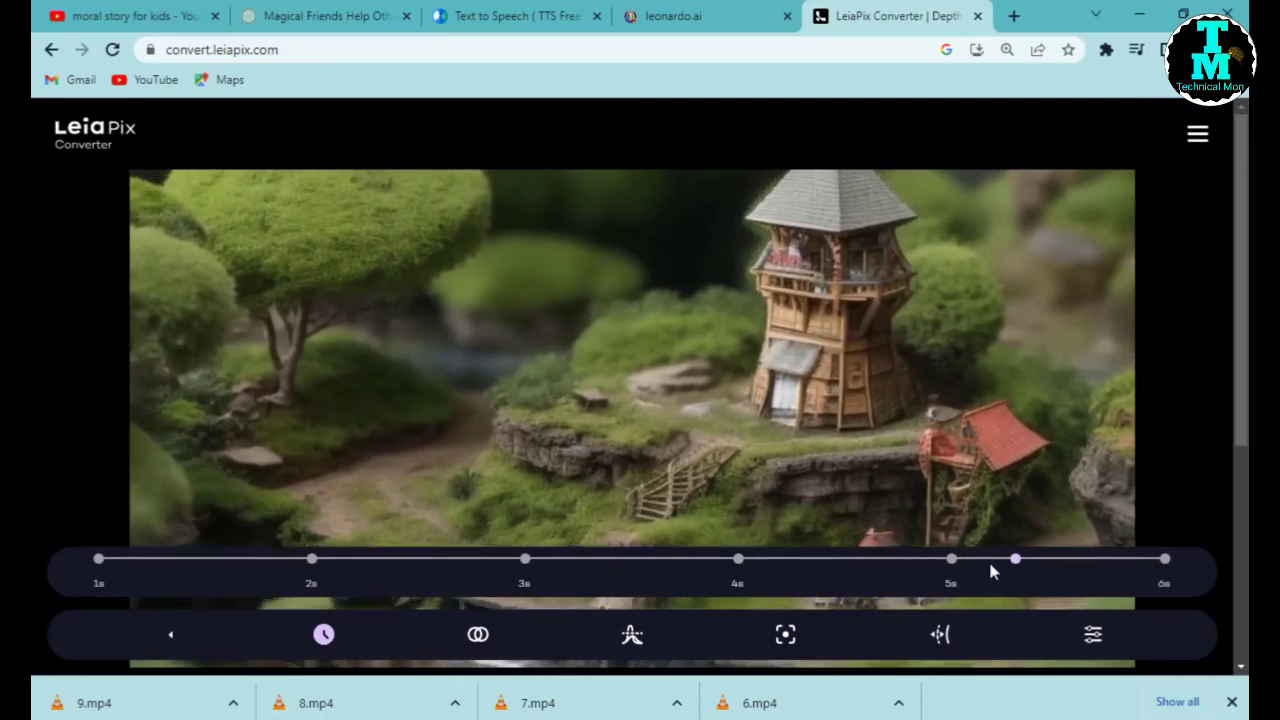
click(951, 560)
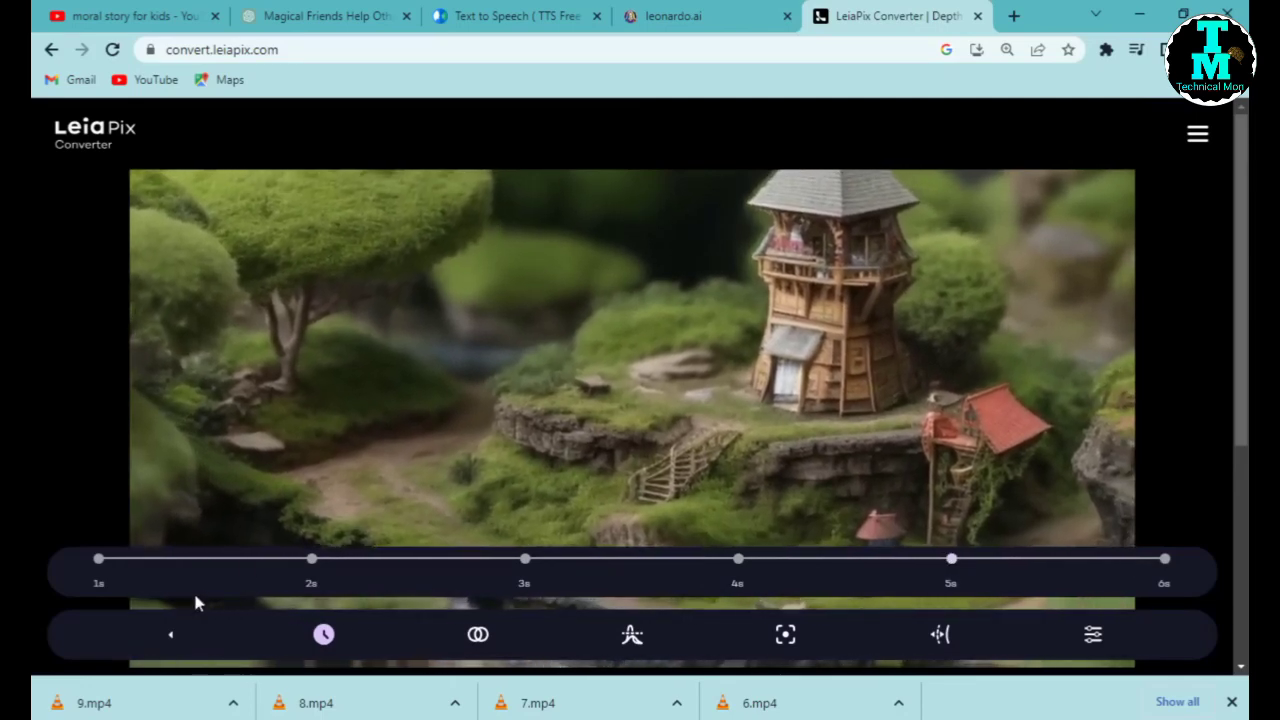
click(480, 636)
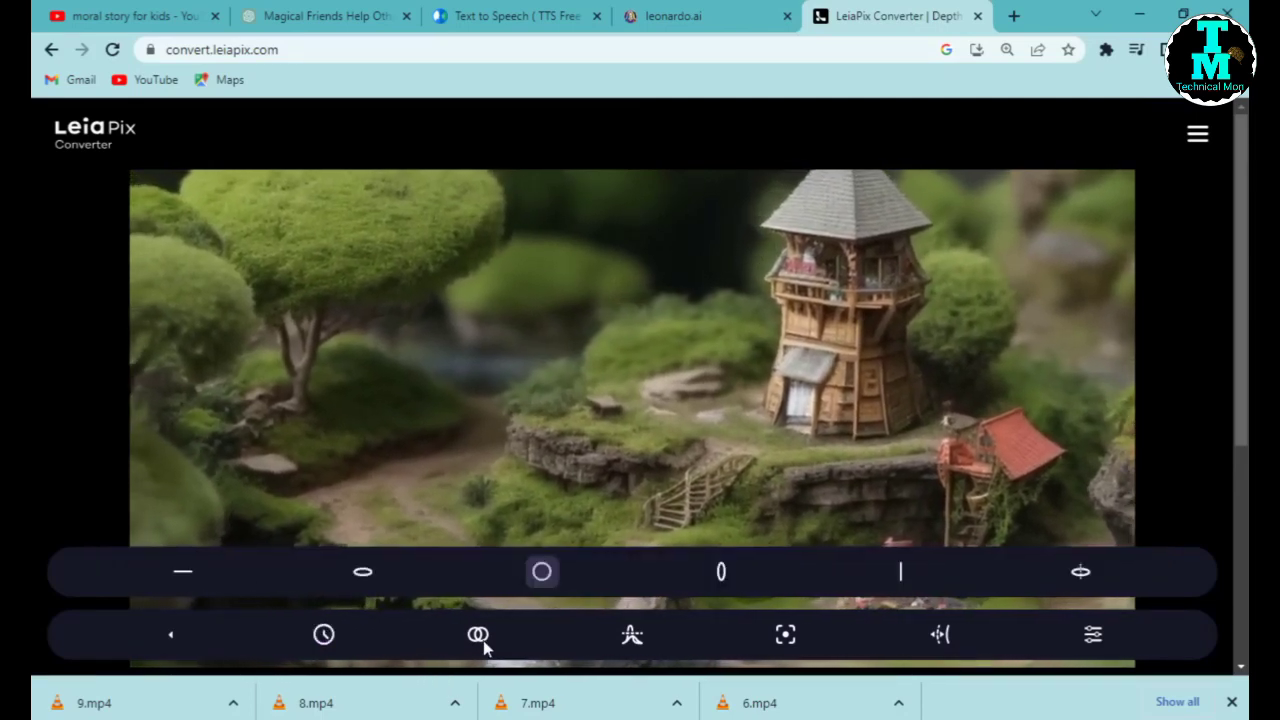
click(724, 577)
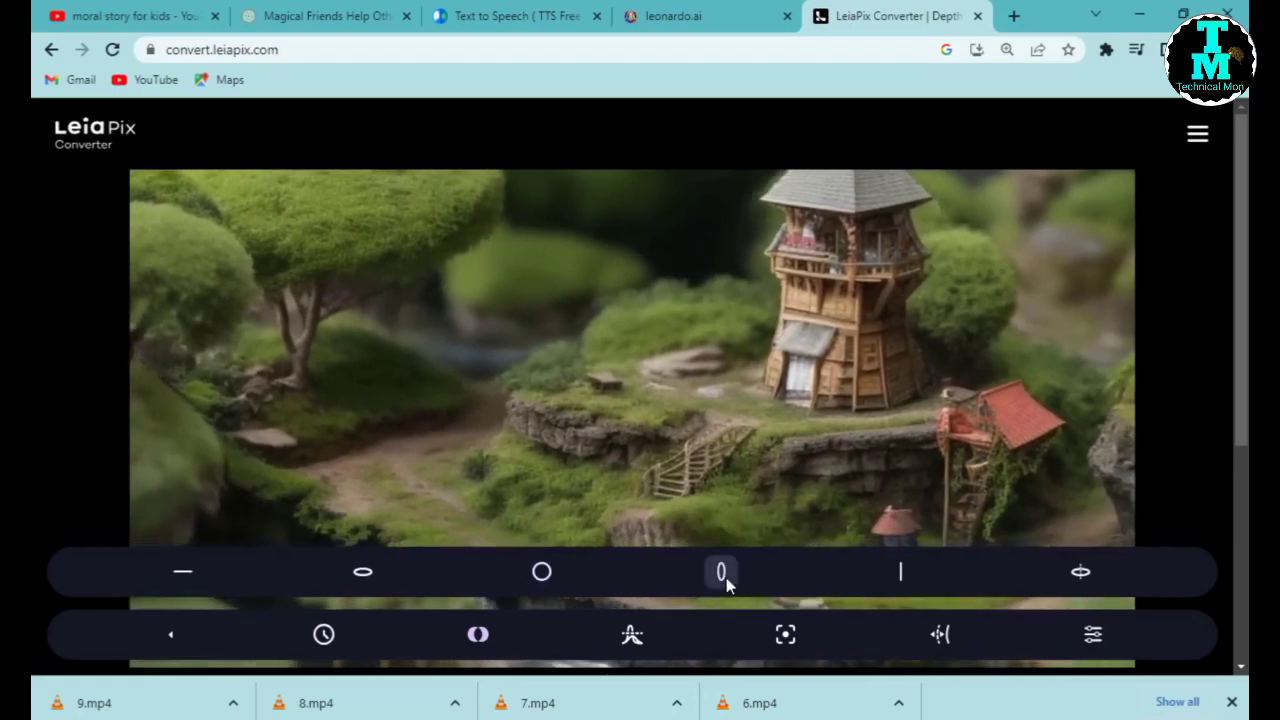
click(542, 574)
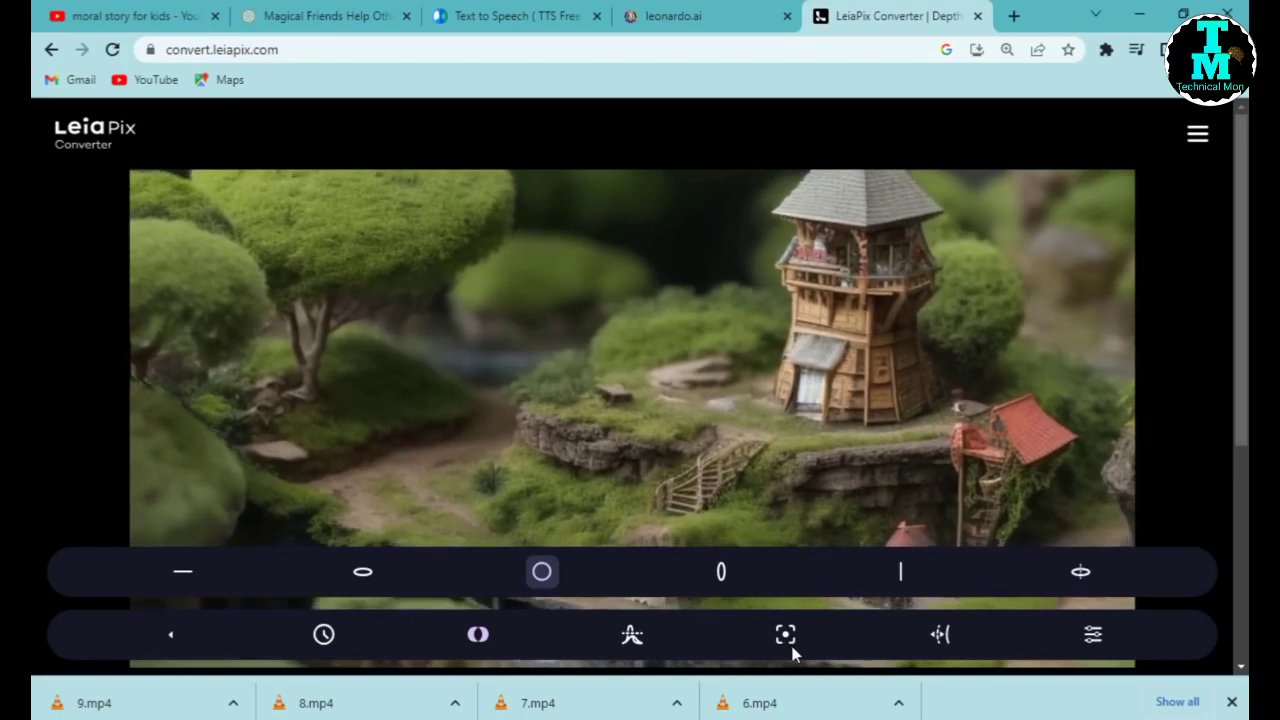
click(790, 643)
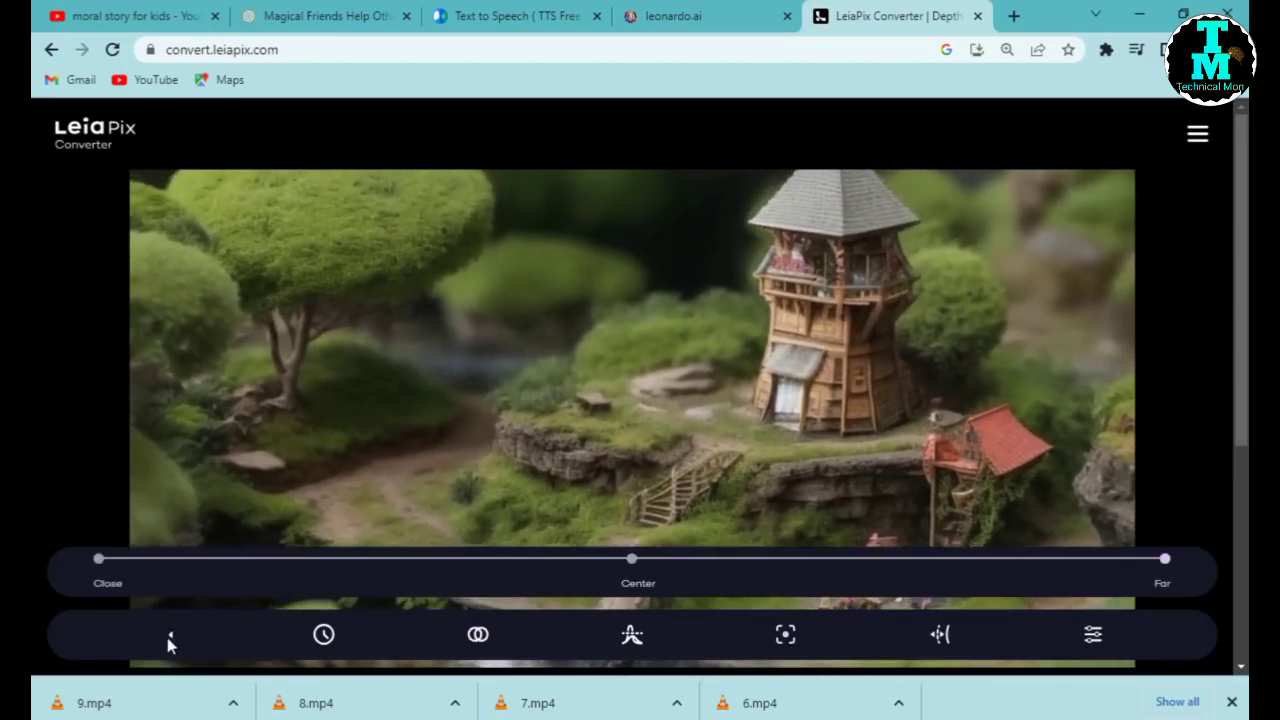
click(169, 638)
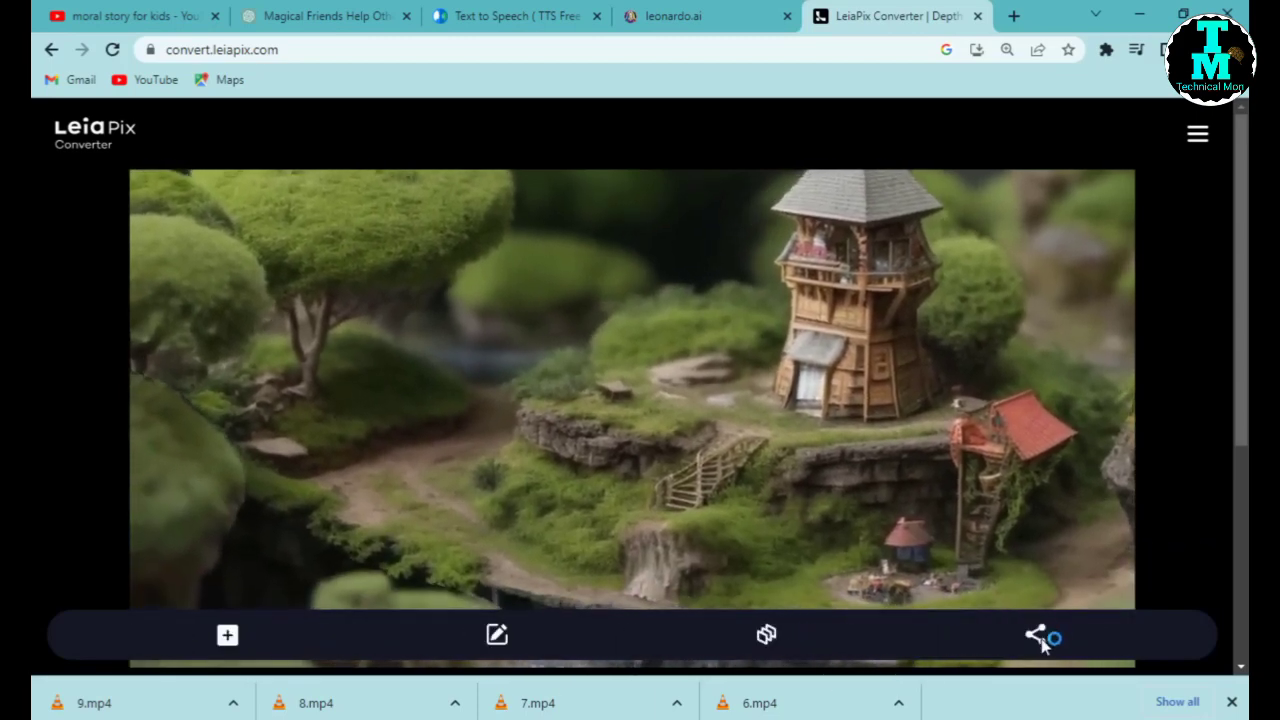
Export the miniature world depth animation as an MP4 and save it to the device.
click(1037, 638)
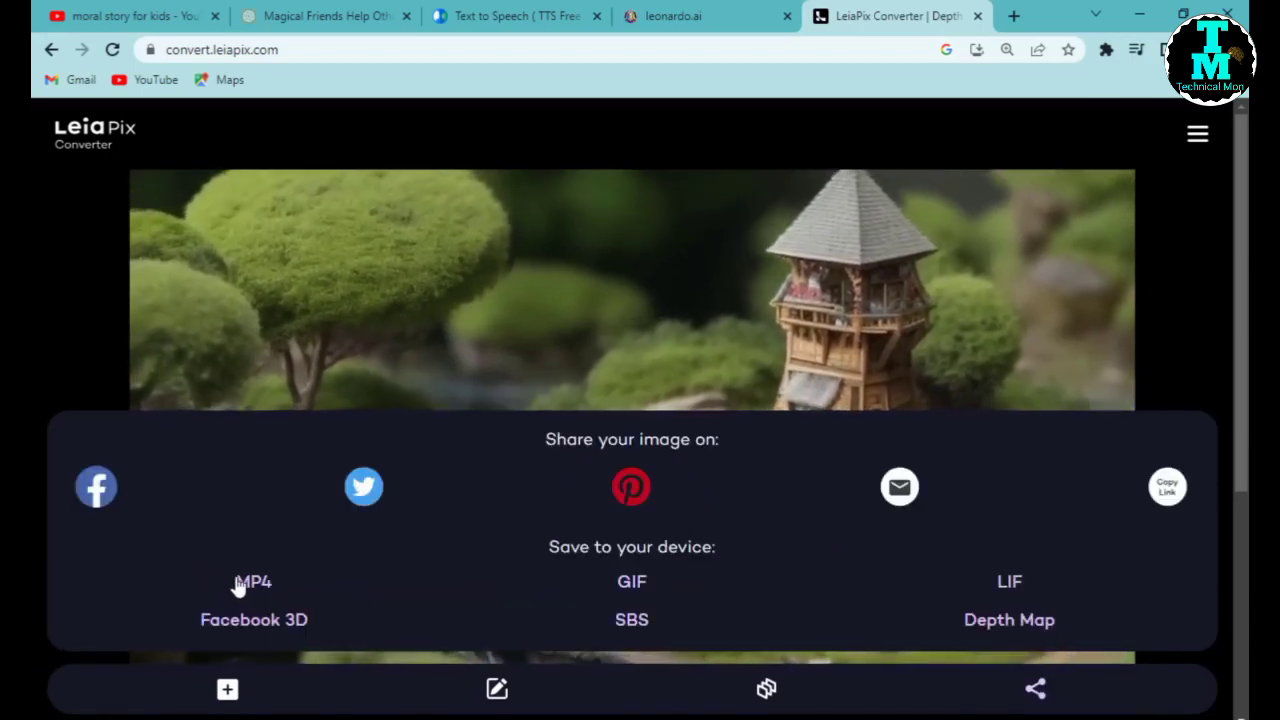
click(245, 581)
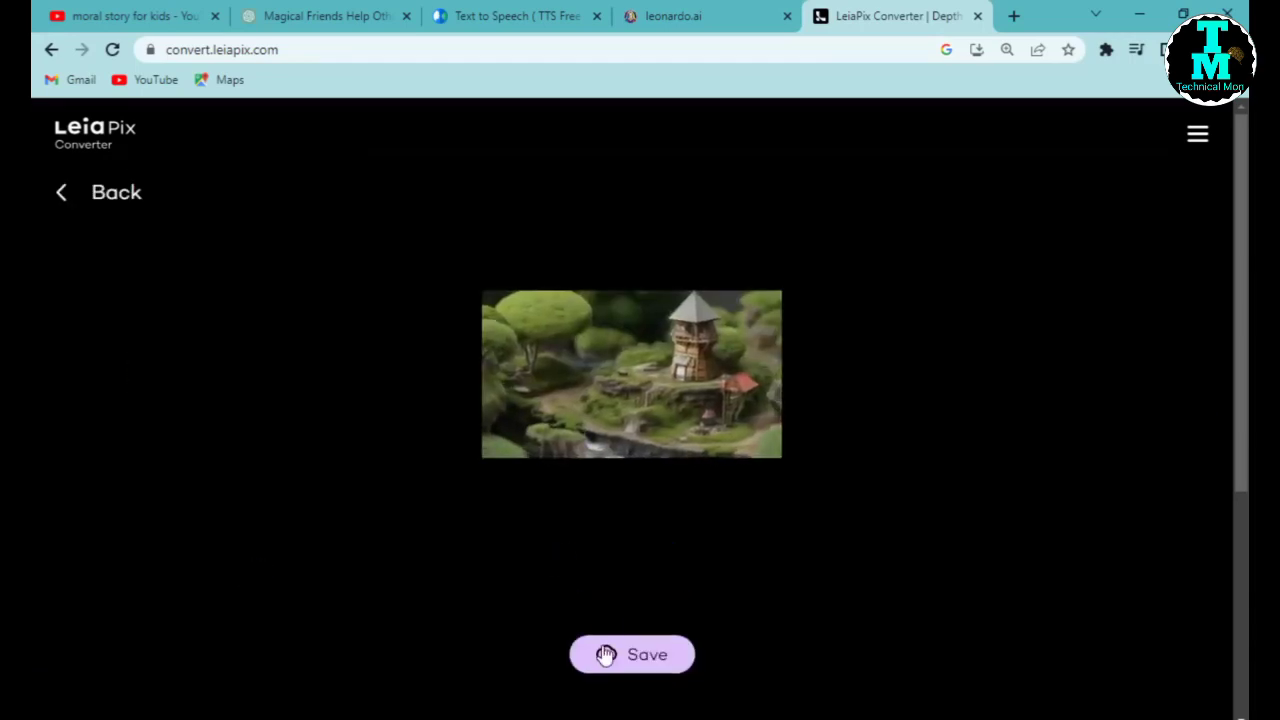
click(612, 658)
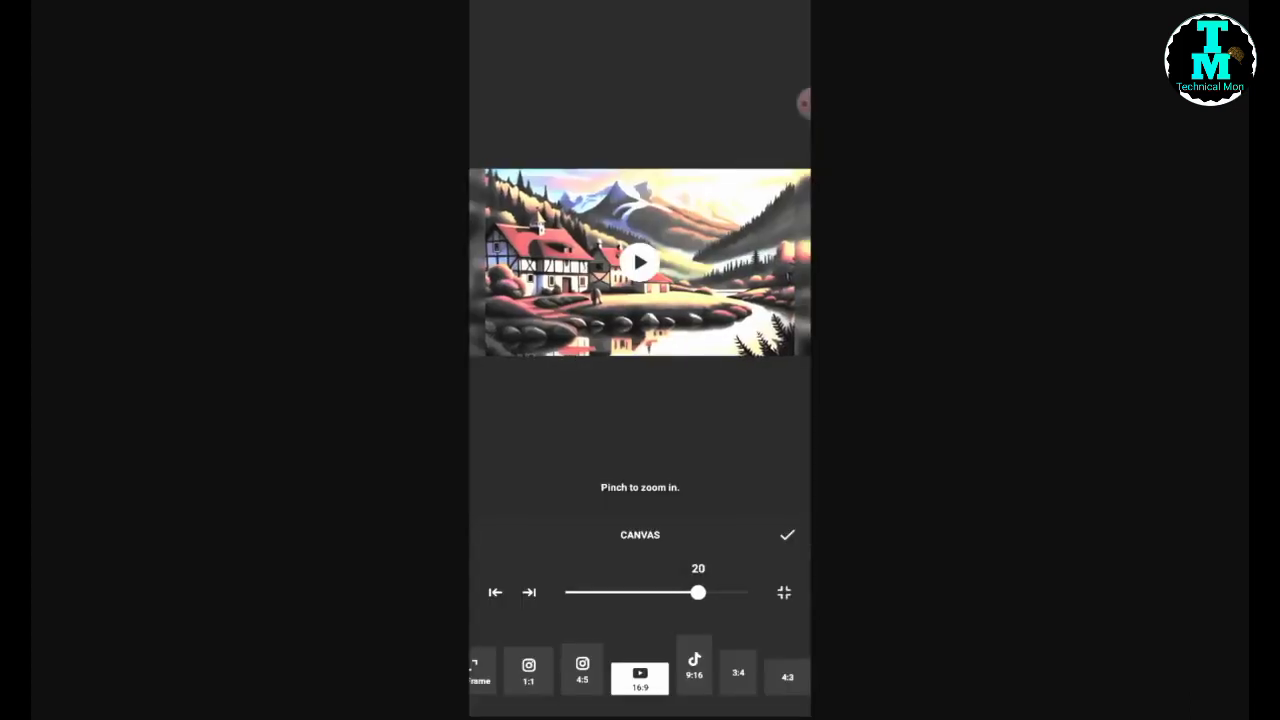
In the InShot video editor, enlarge the village clip to fill the 16:9 canvas.
drag(697, 592, 743, 592)
click(787, 535)
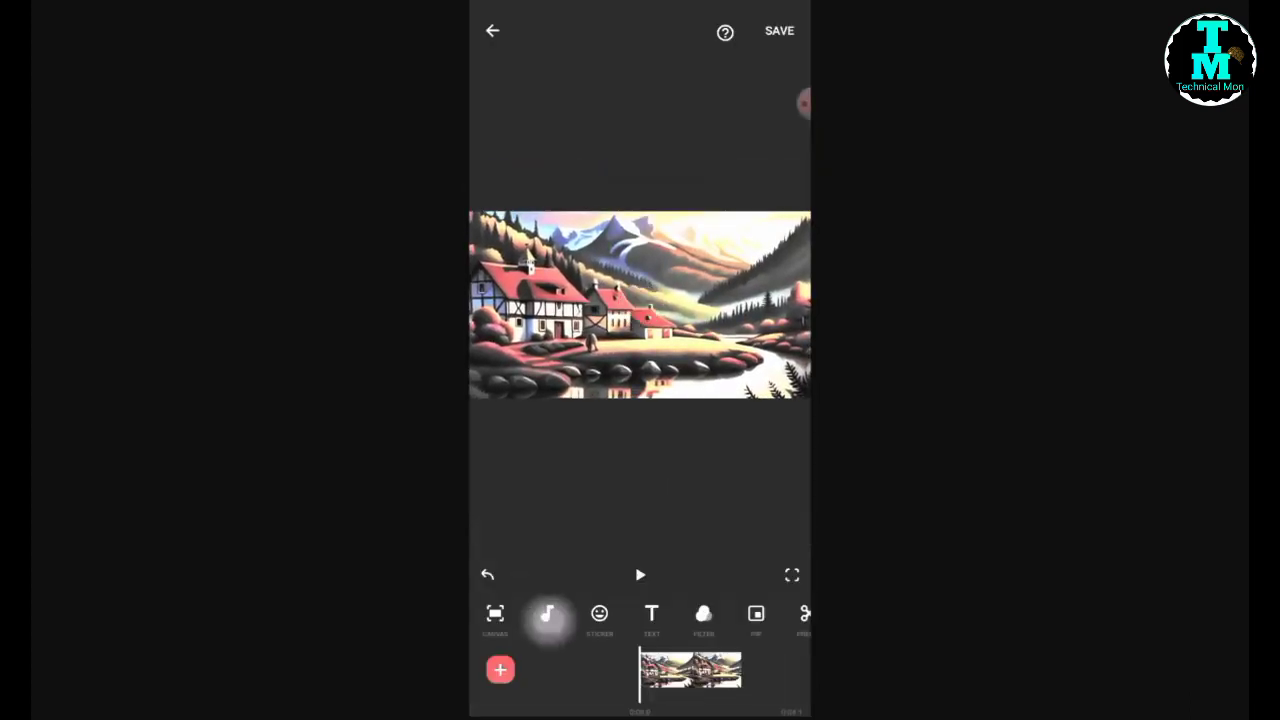
Add "synthesized_audio (1)" from the device's own music as the soundtrack at the start of the timeline.
click(547, 614)
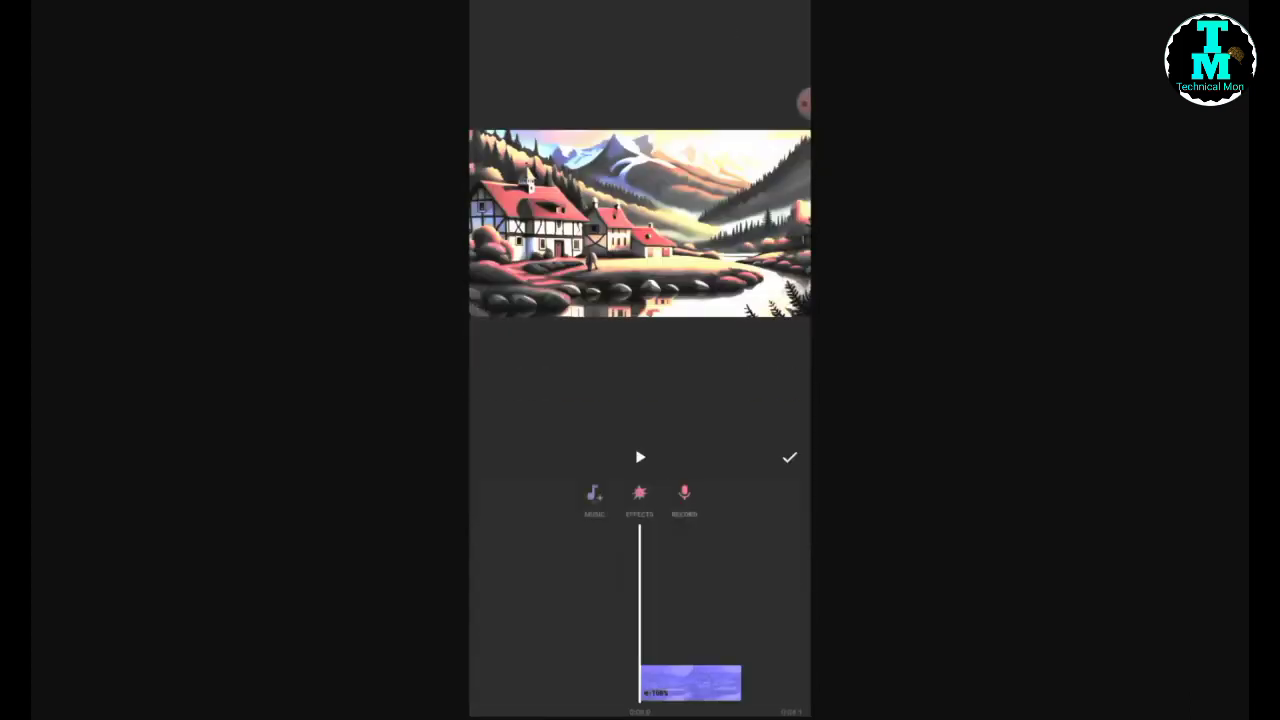
click(594, 500)
click(640, 265)
click(594, 580)
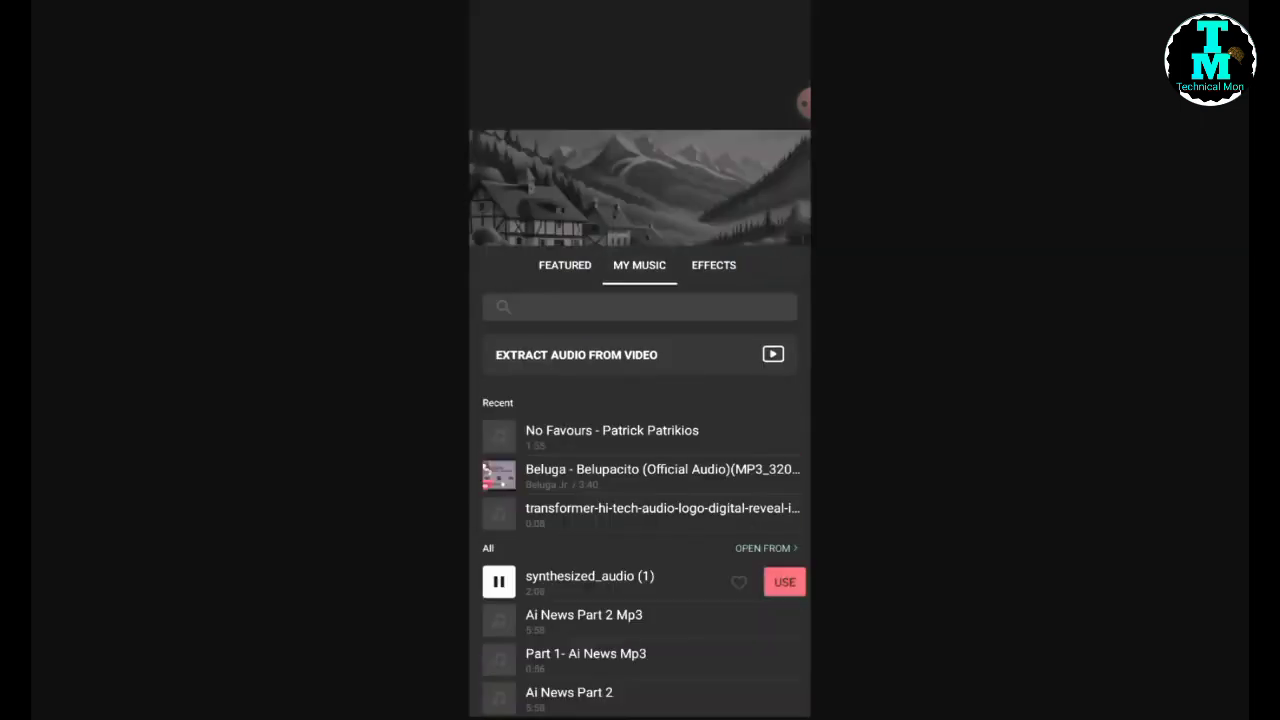
click(785, 583)
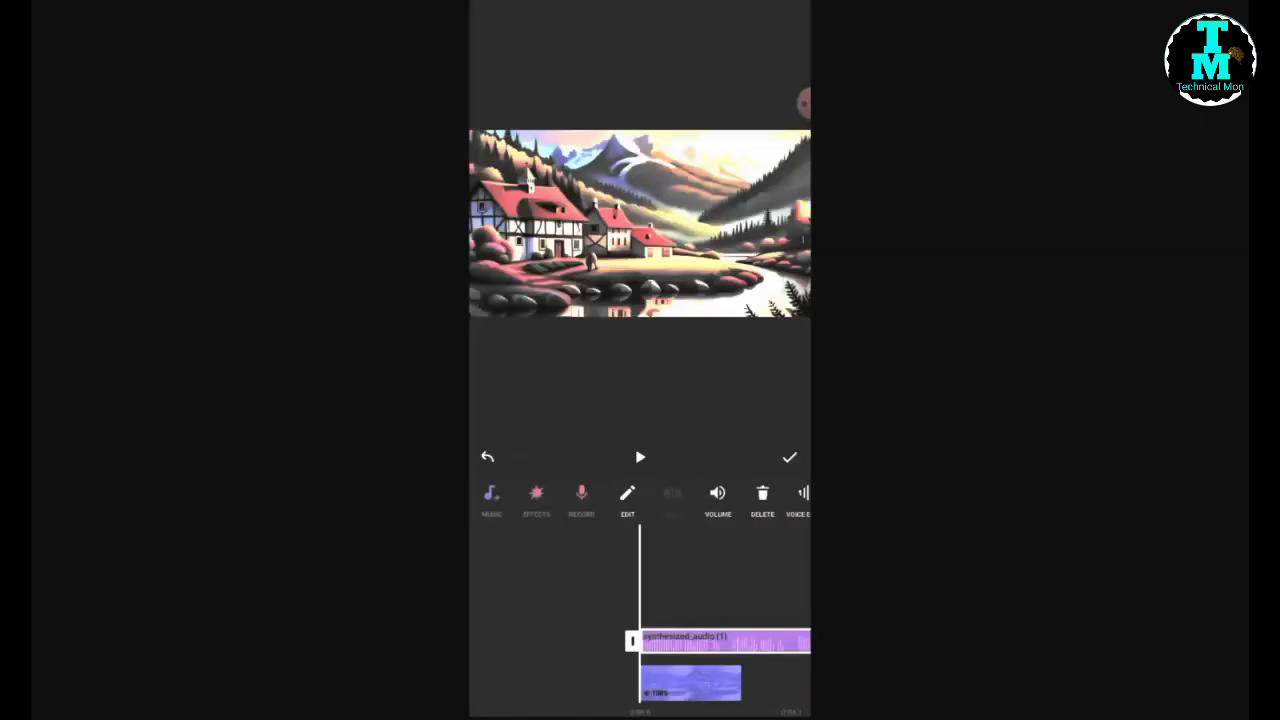
click(640, 457)
click(790, 457)
Add the 3-second clip of the smiling boy in a suit after the village clip and preview the sequence.
click(500, 669)
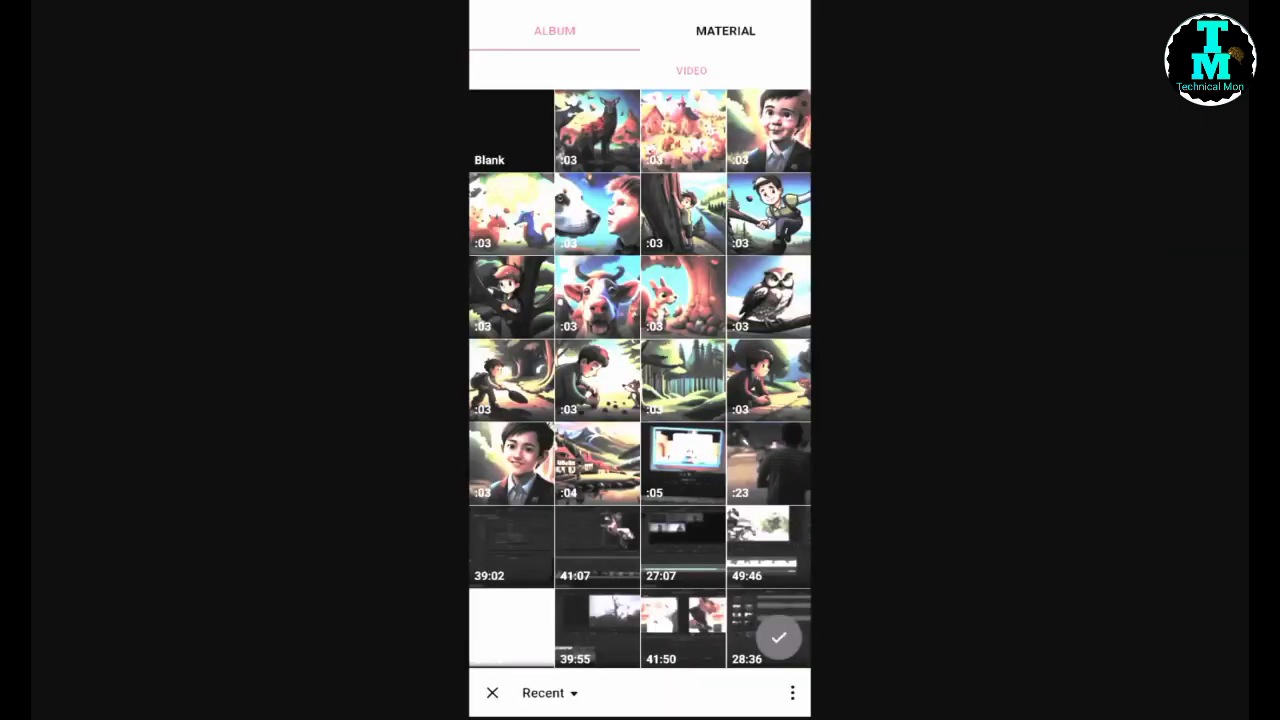
click(511, 463)
click(778, 637)
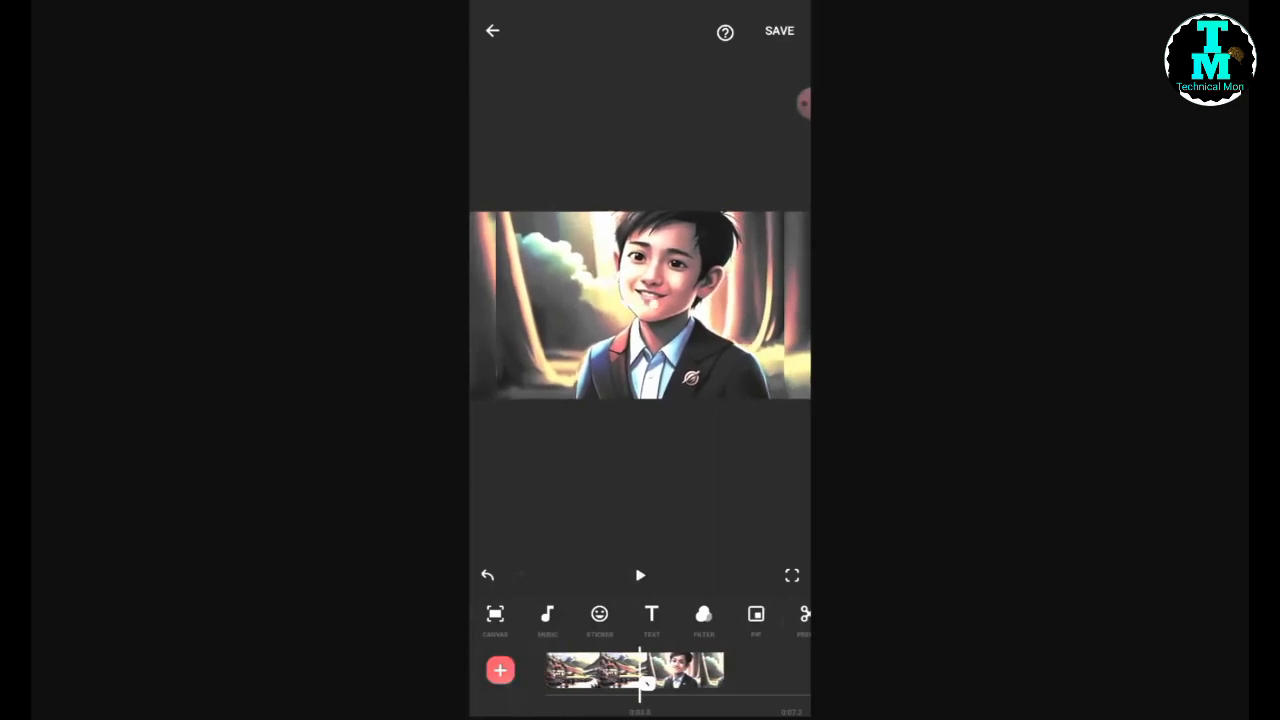
click(640, 575)
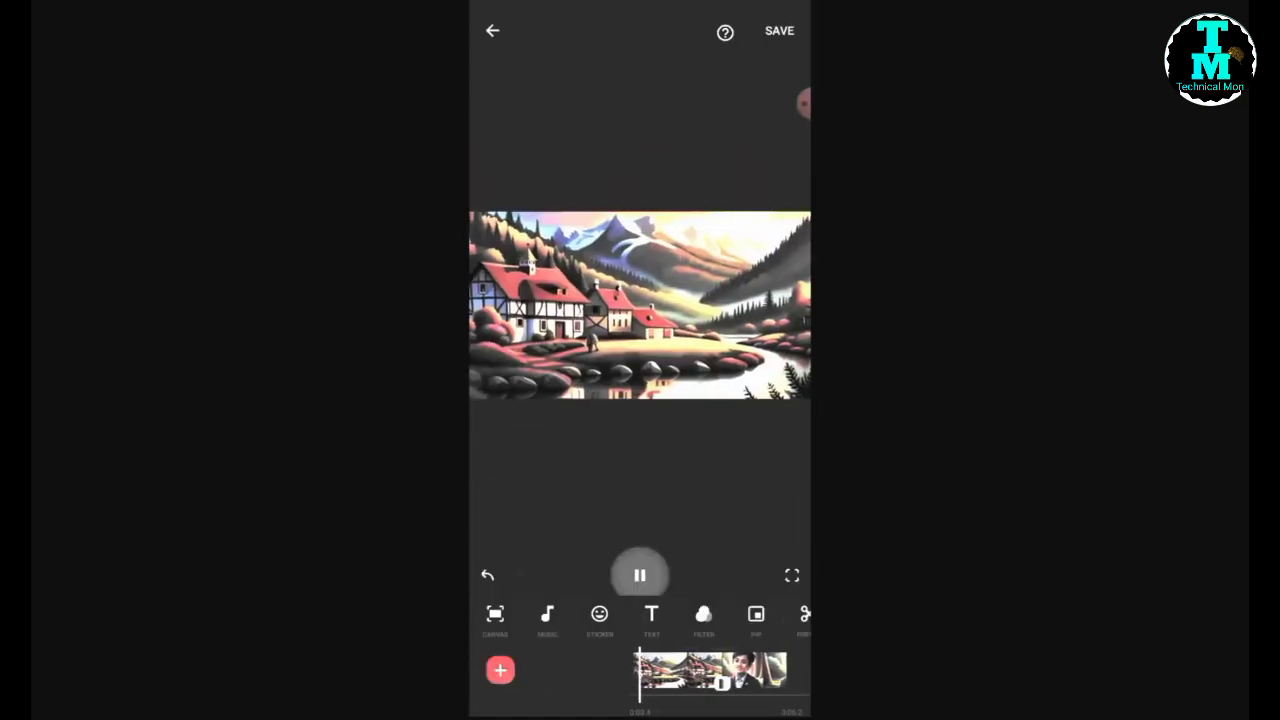
click(495, 614)
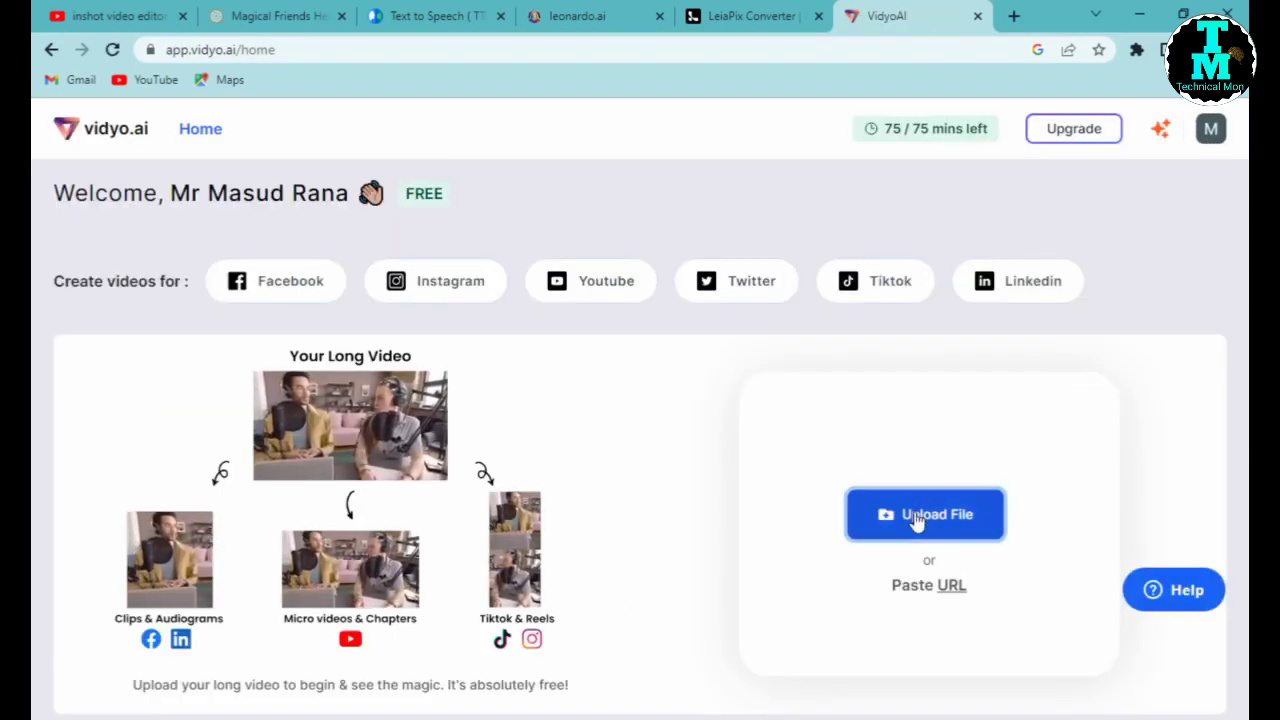
Import Final Video.mp4 from the "Final Video" subfolder of "Vie for kids" into vidyo.ai.
click(916, 516)
click(509, 573)
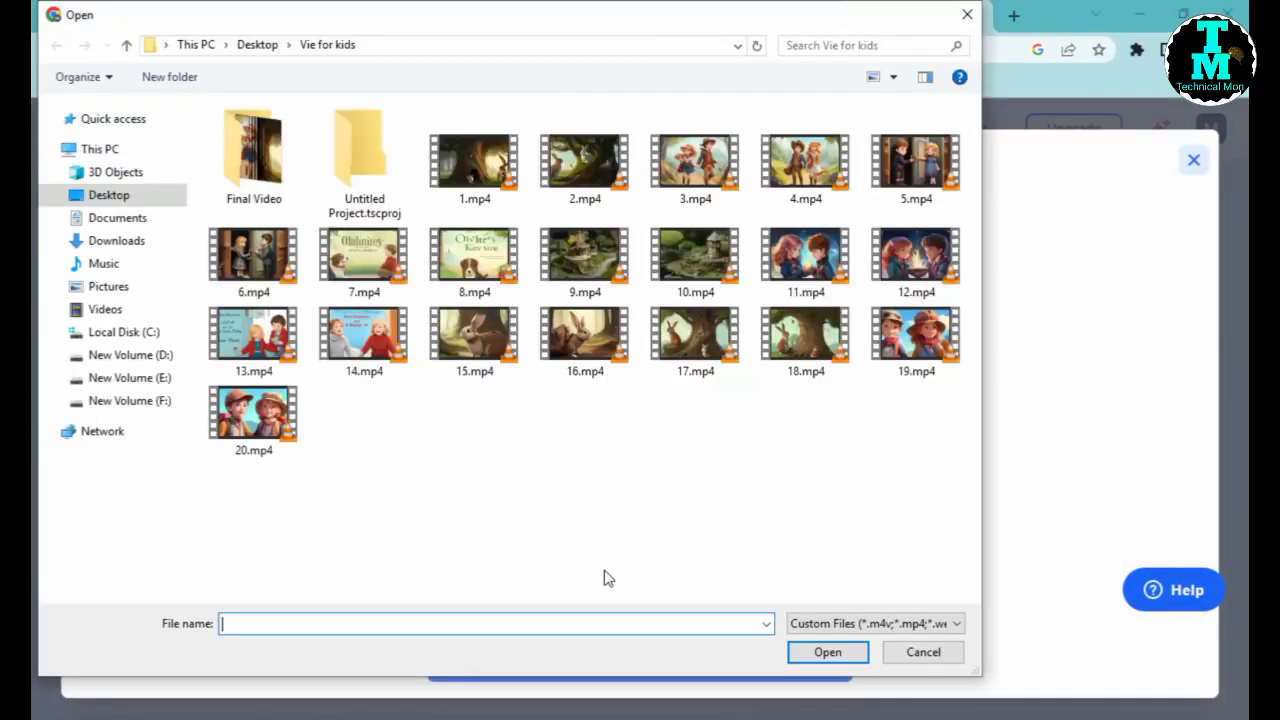
double_click(256, 160)
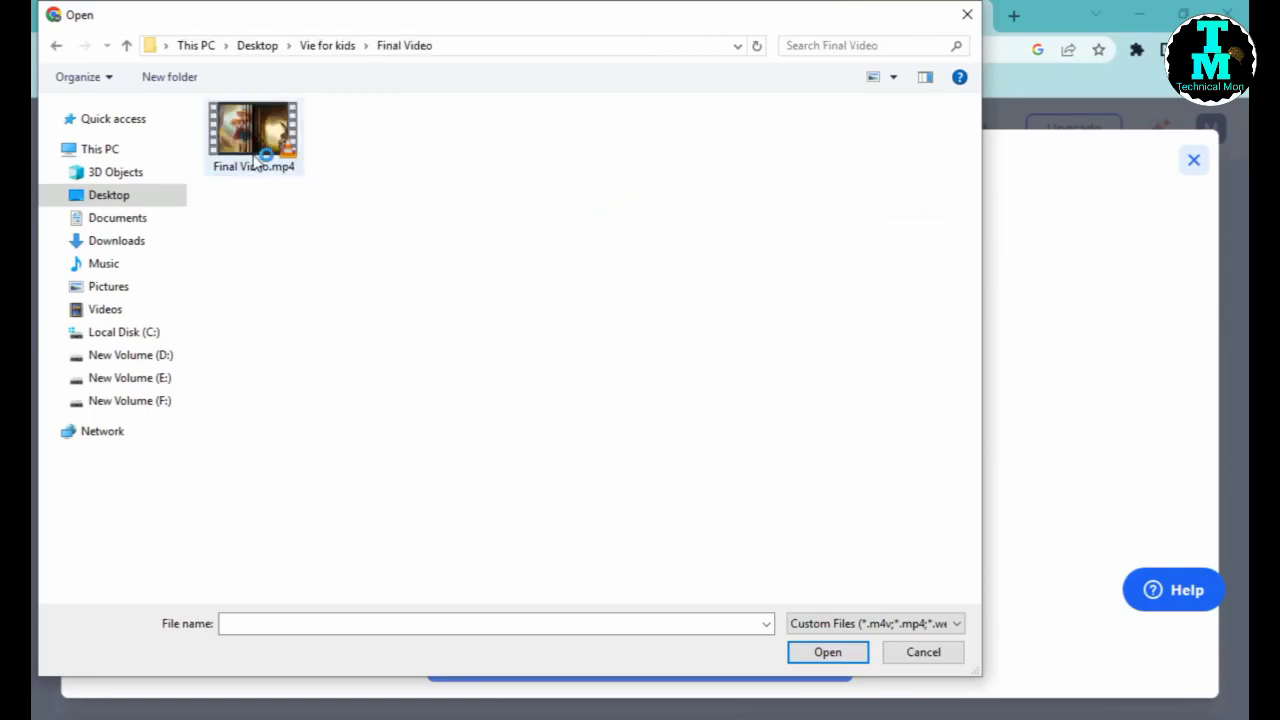
double_click(256, 155)
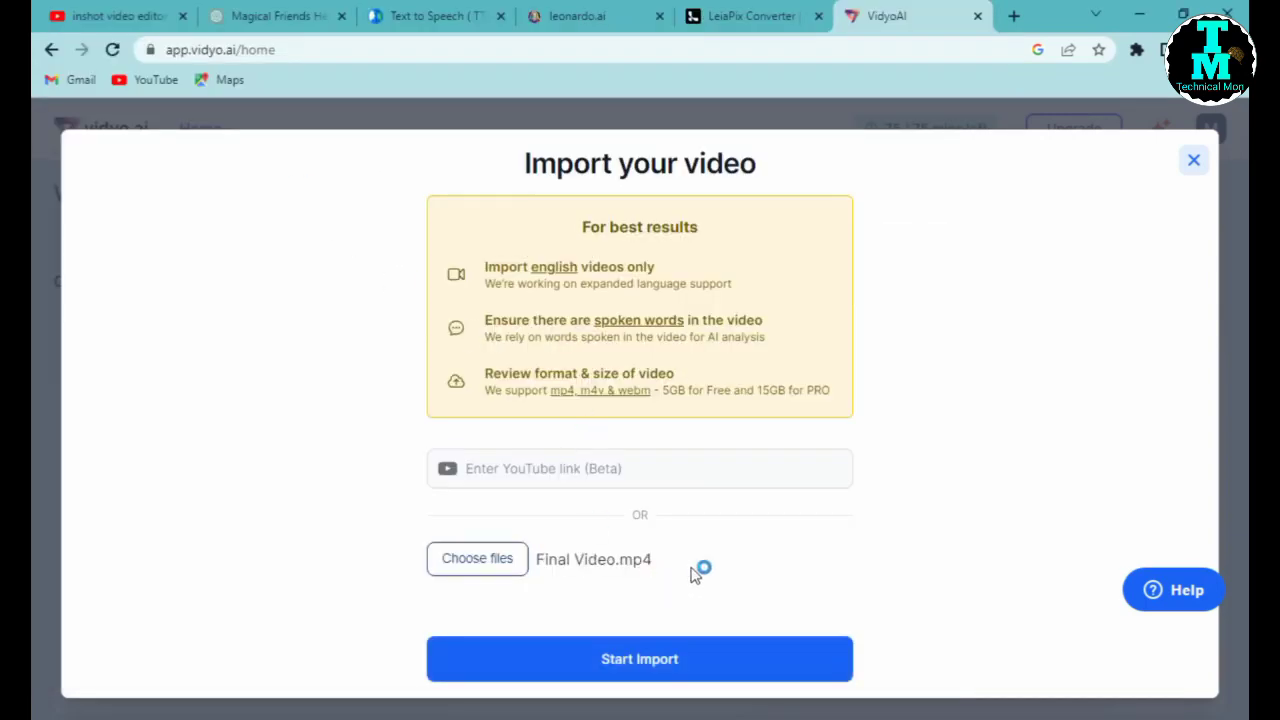
click(619, 664)
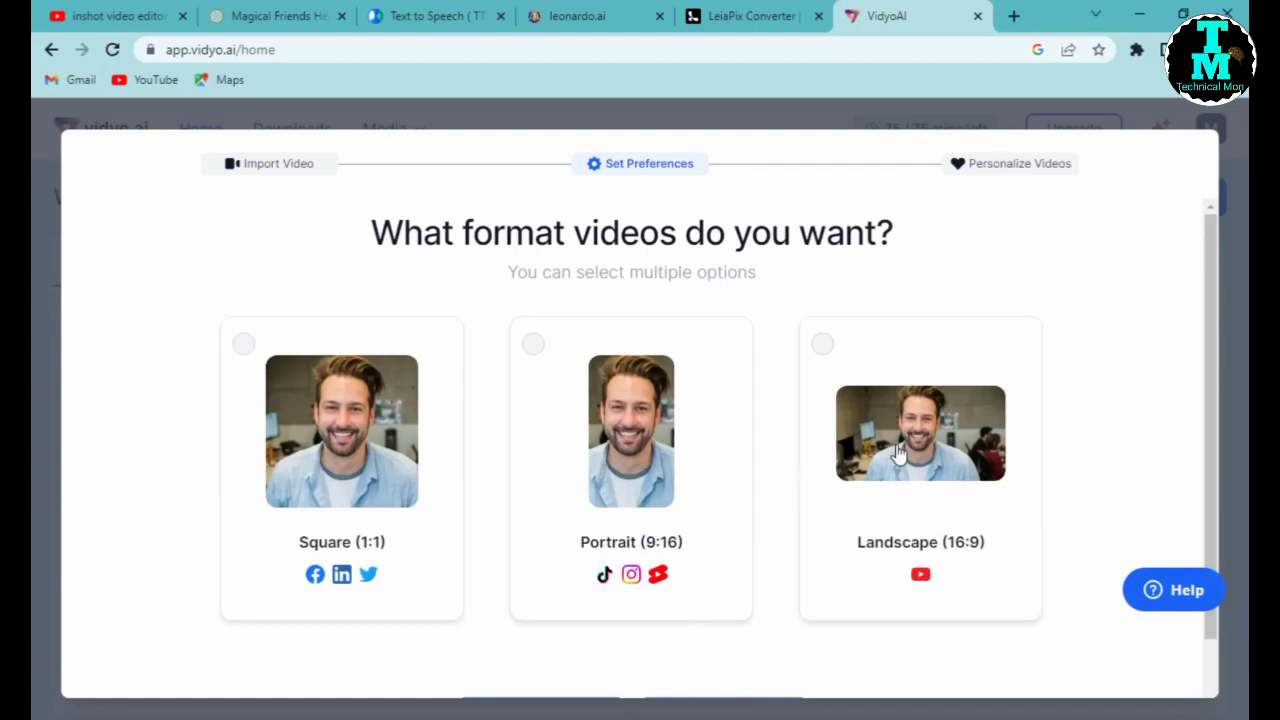
Choose the Landscape (16:9) video format with landscape templates, and finish the import setup without entering a YouTube handle.
scroll(823, 571, down, 1)
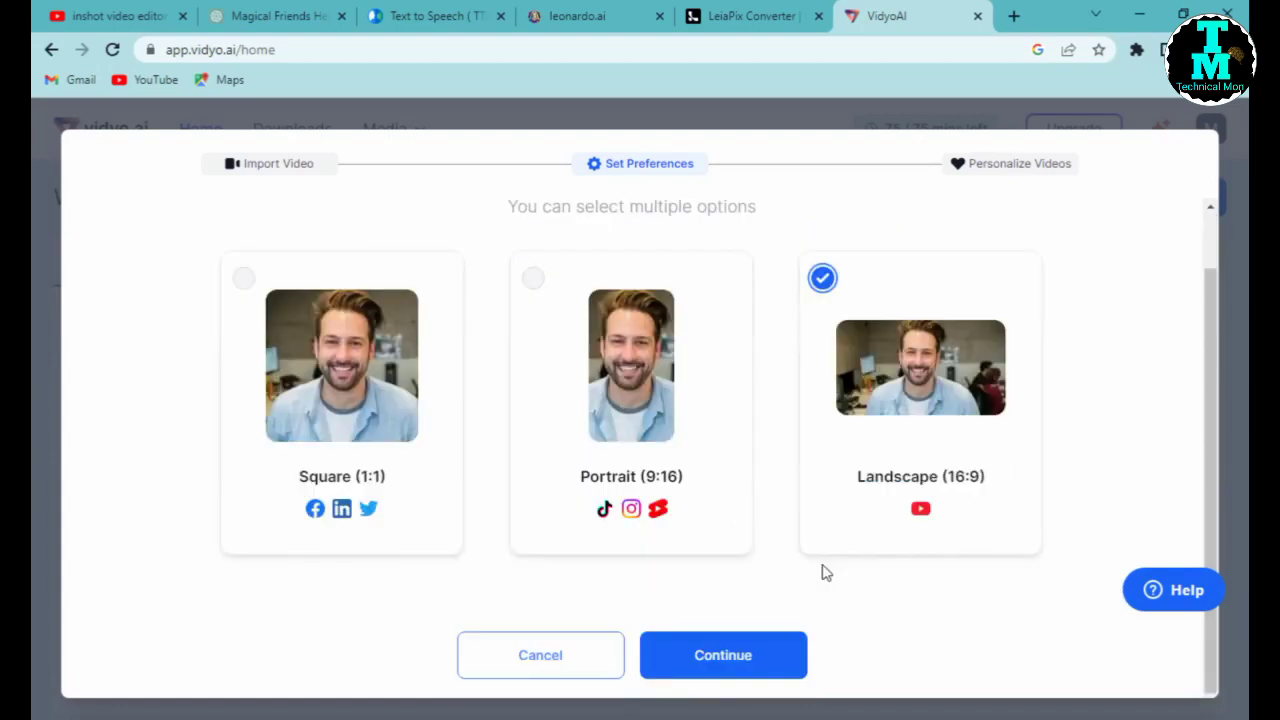
click(734, 656)
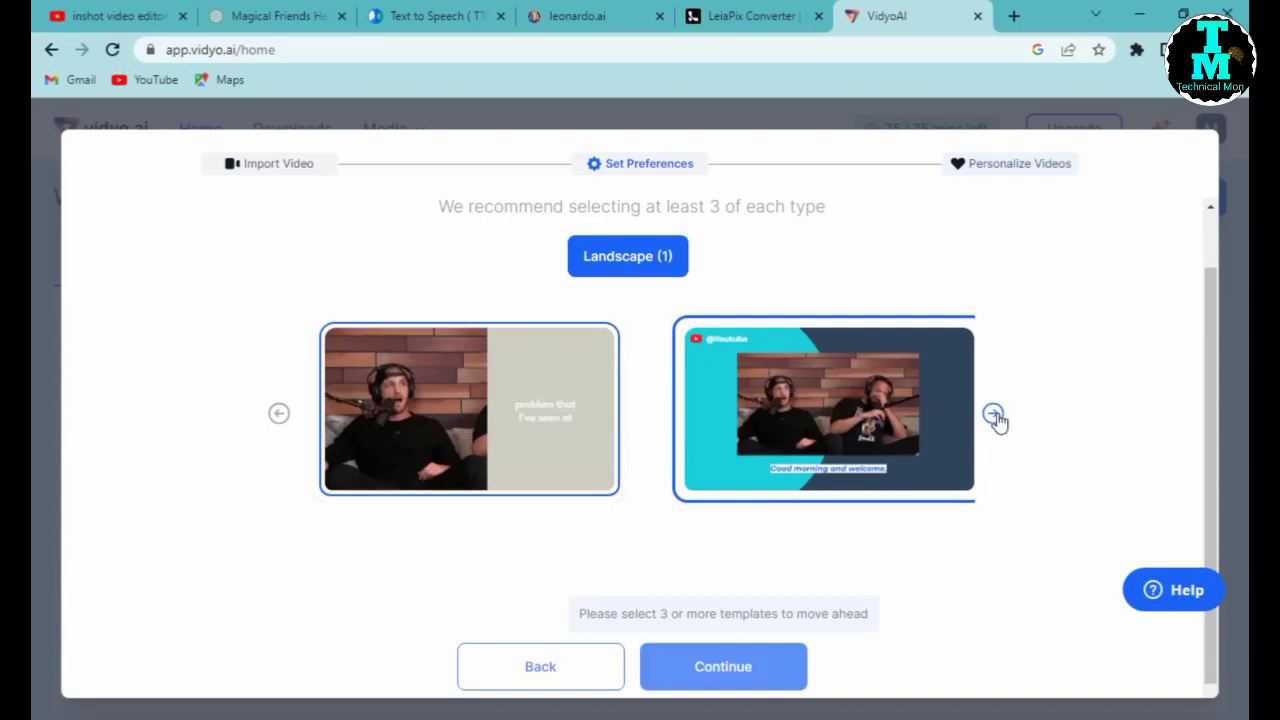
click(996, 420)
click(709, 669)
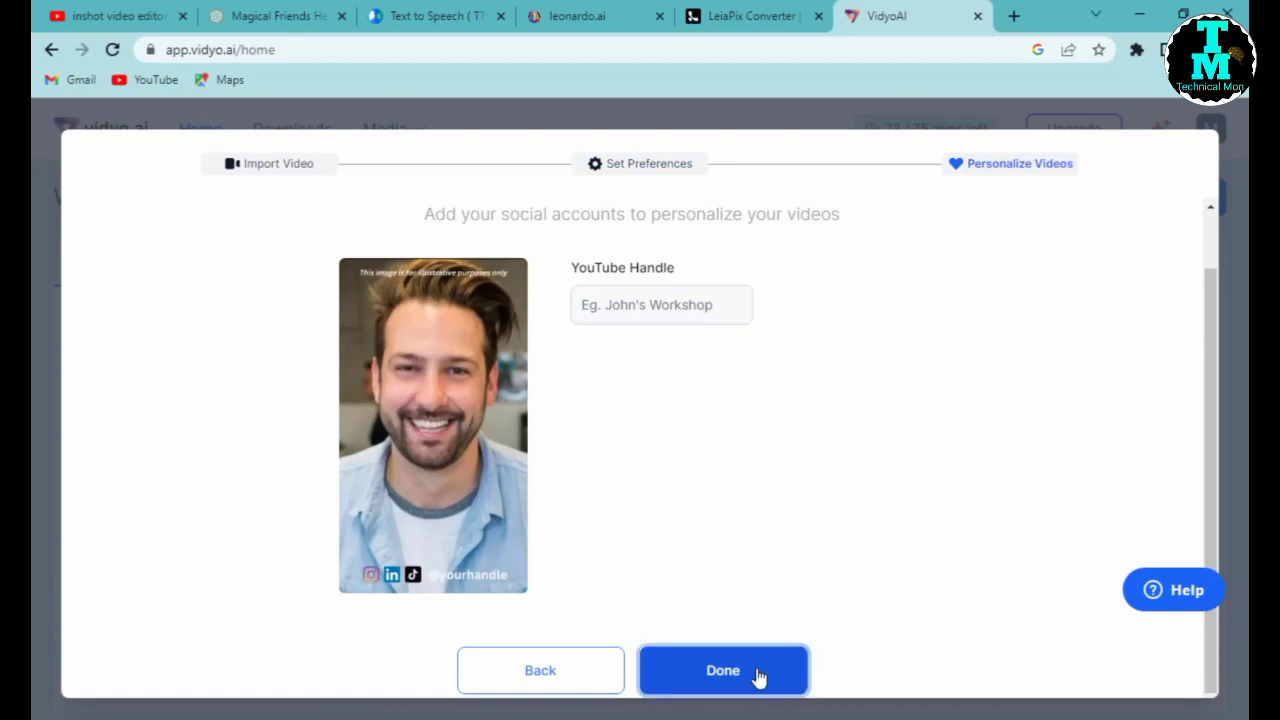
click(722, 670)
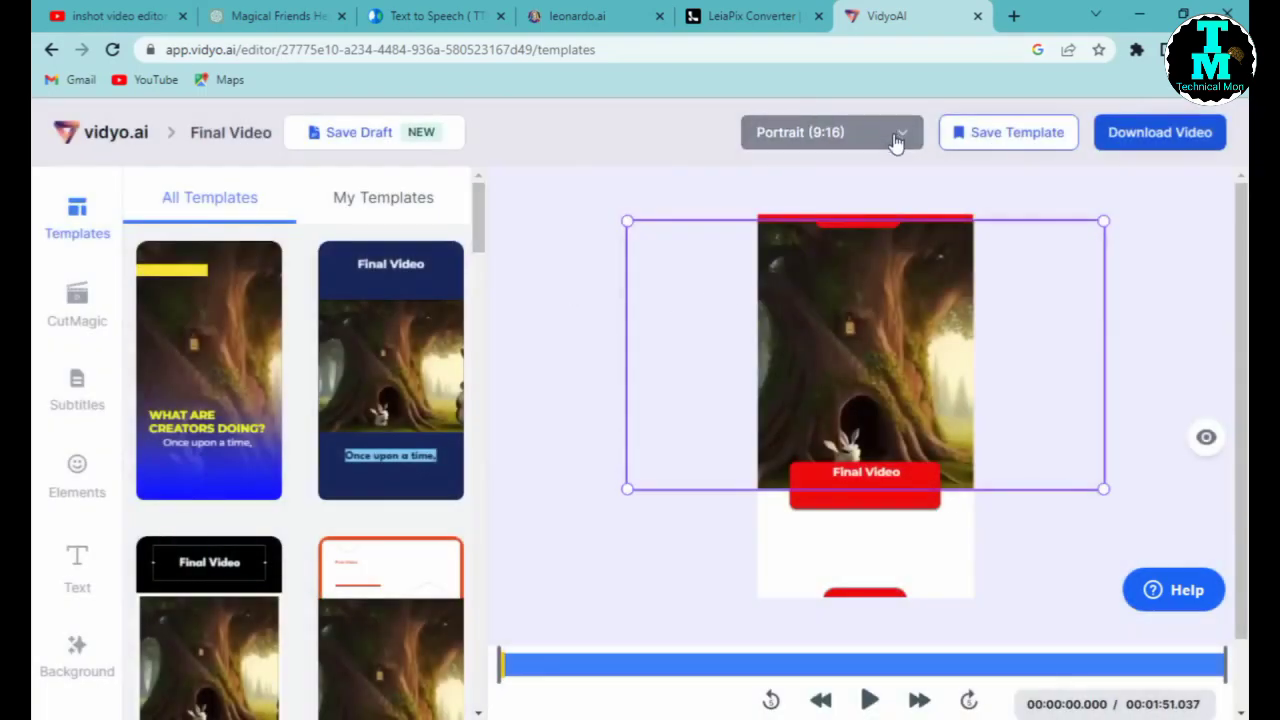
Try the Portrait Split (9:16) format, and set the video's format to Landscape (16:9).
click(897, 140)
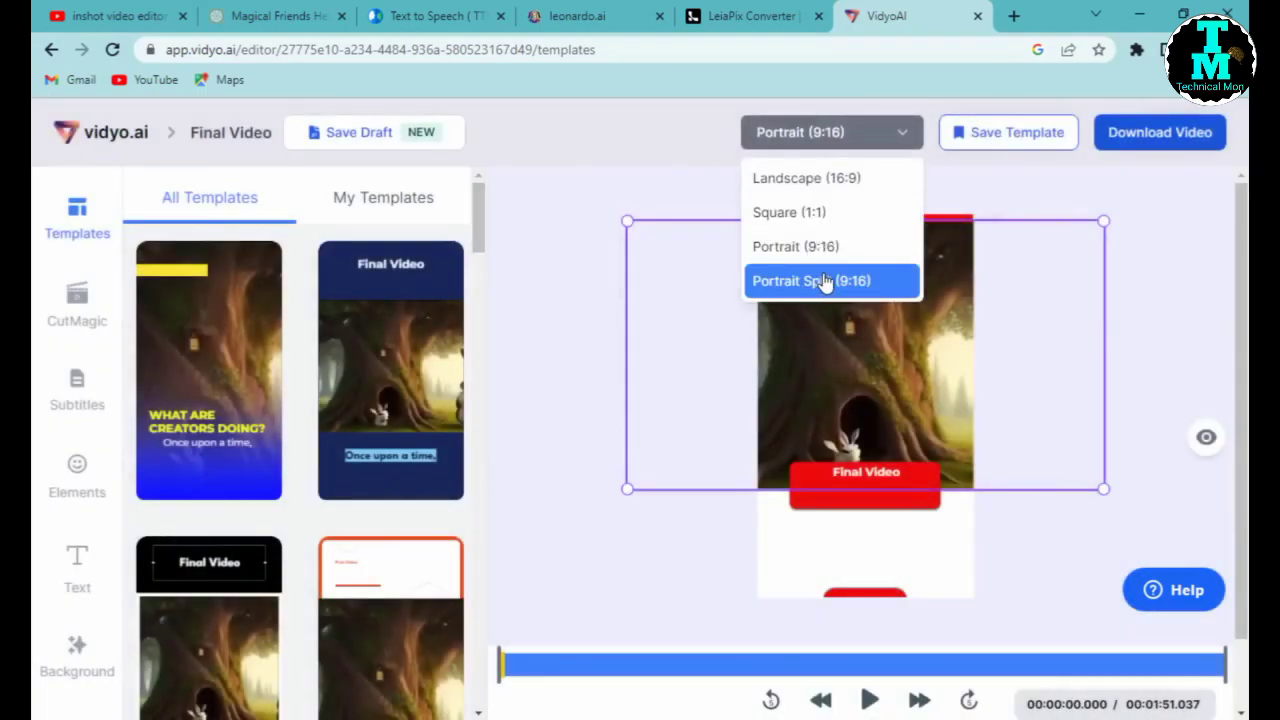
click(825, 281)
click(829, 131)
click(846, 131)
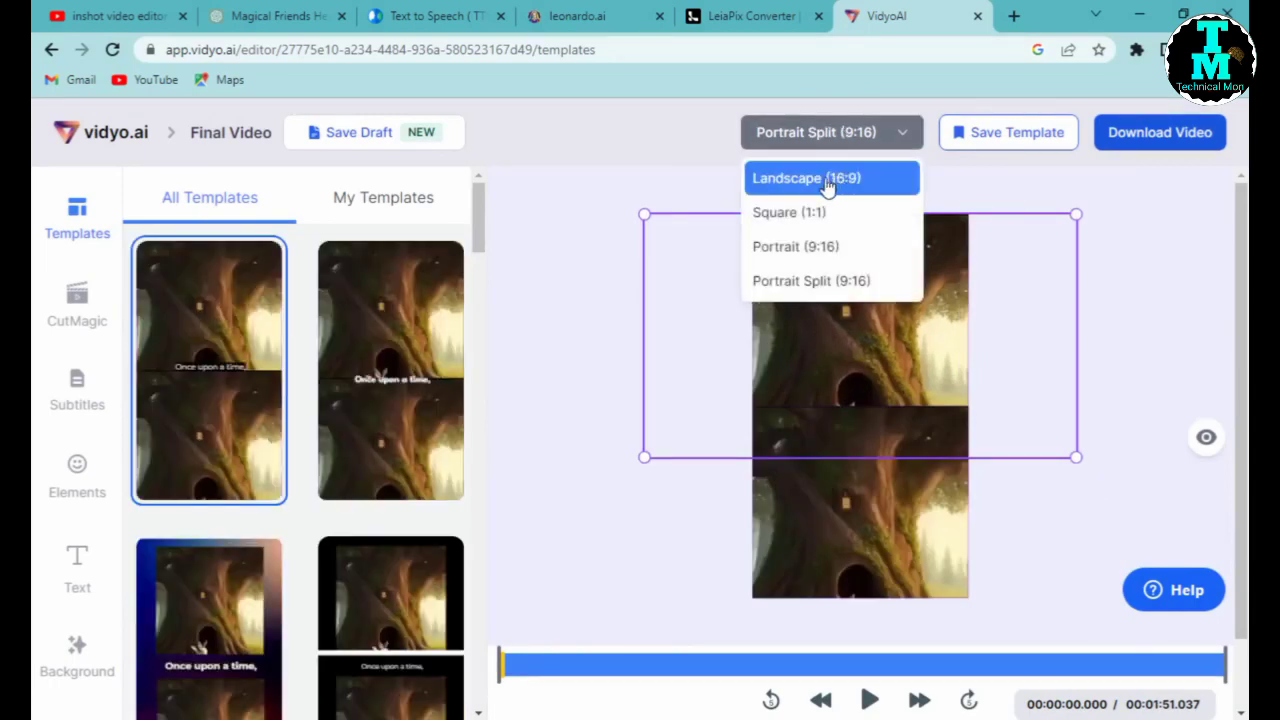
click(827, 182)
Move the template's "7 TIPS TO BOOST YOUR PRODUCTIVITY" title off the video canvas and deselect it.
click(651, 300)
drag(651, 300, 417, 197)
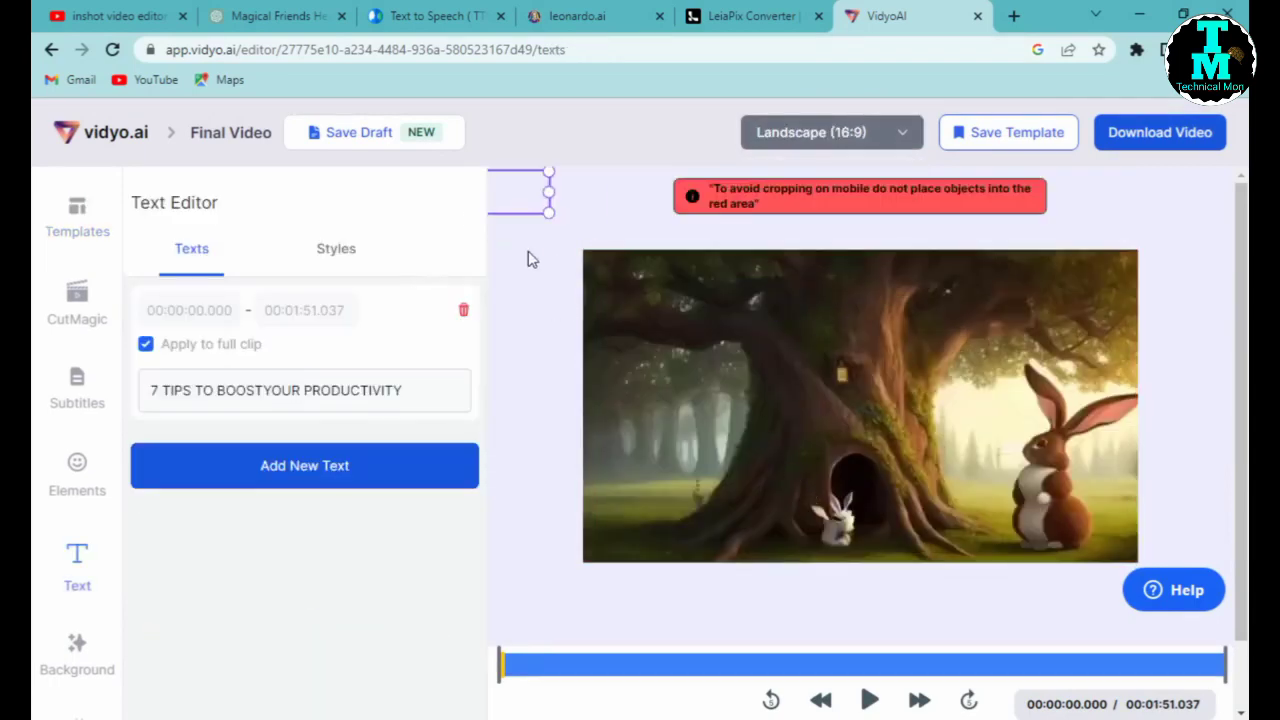
click(530, 254)
Play the video and apply the "Highlight random words" style to its subtitles.
scroll(530, 254, down, 1)
click(870, 621)
click(870, 621)
click(853, 412)
click(869, 621)
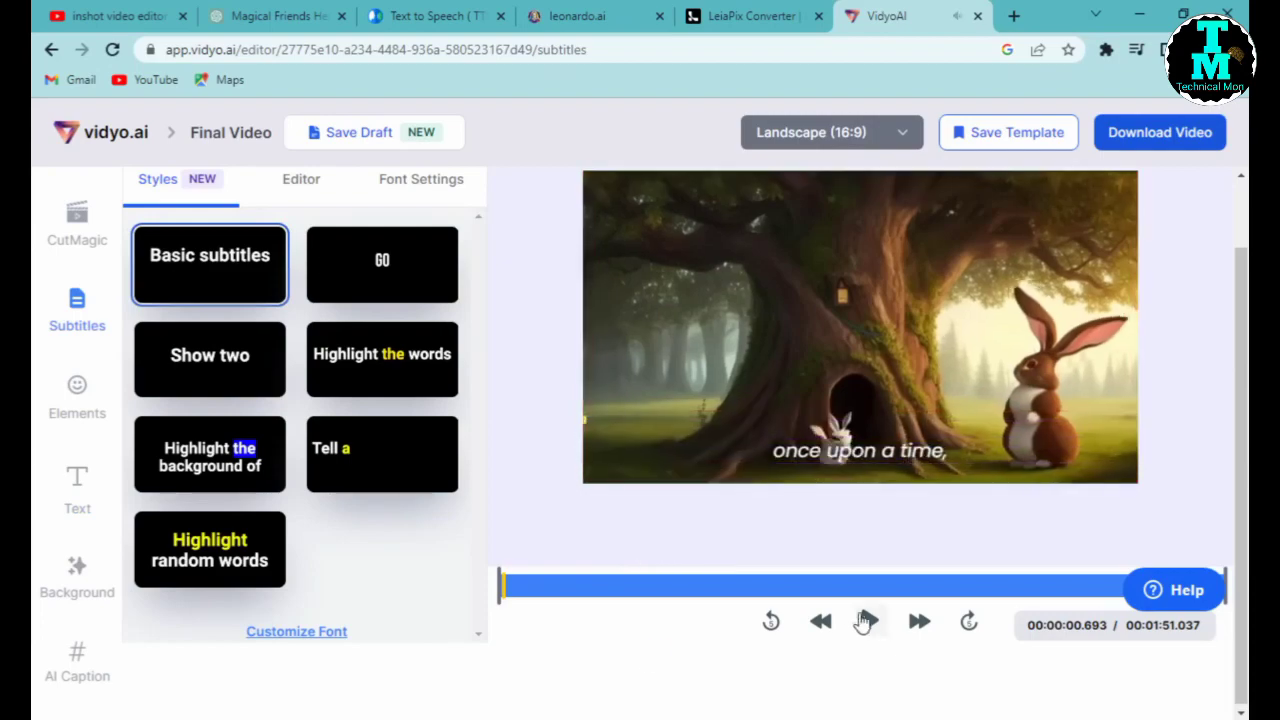
click(210, 558)
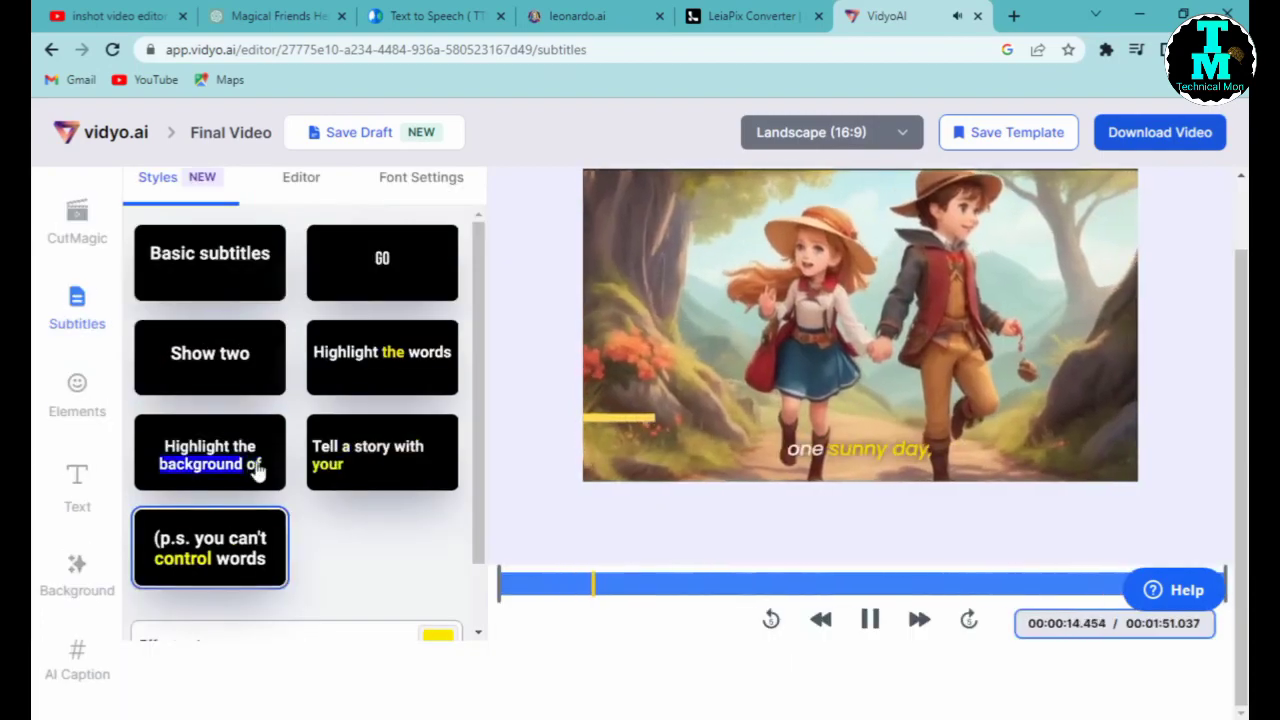
click(210, 362)
click(240, 550)
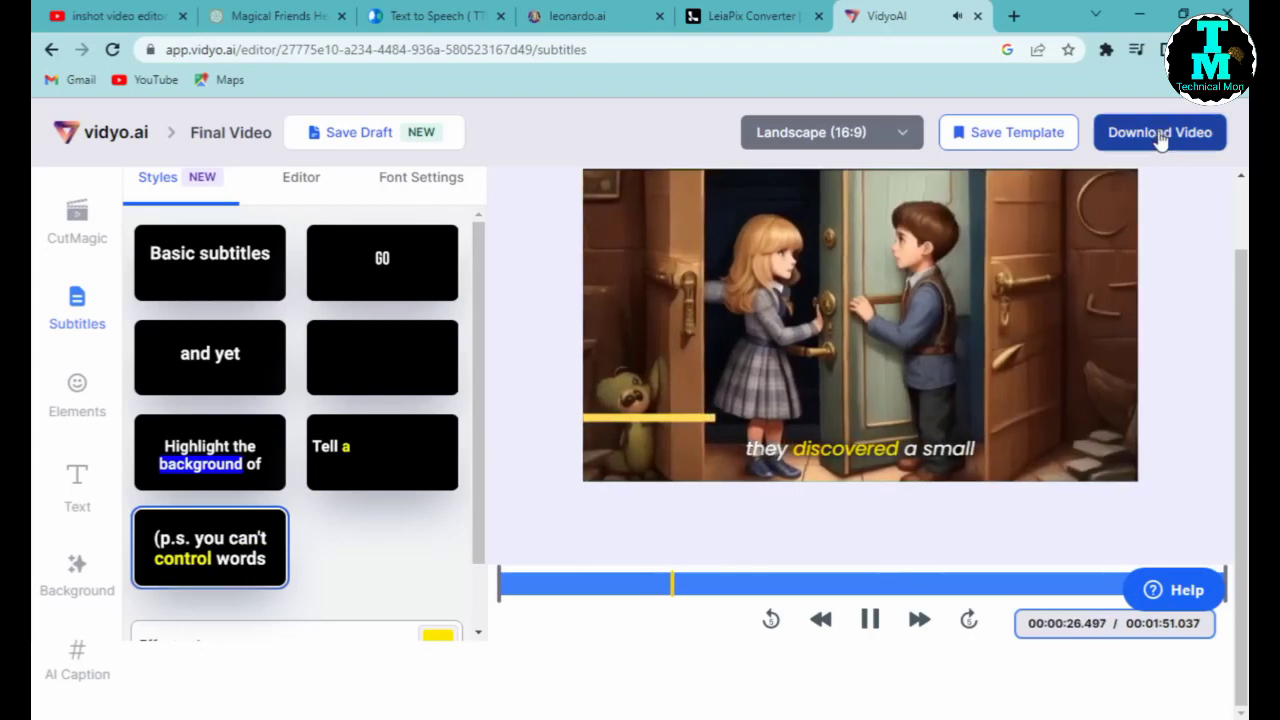
Export the video at 720p and save it as "Fainal Video with subtitle" in the "Final Video" folder.
click(1160, 132)
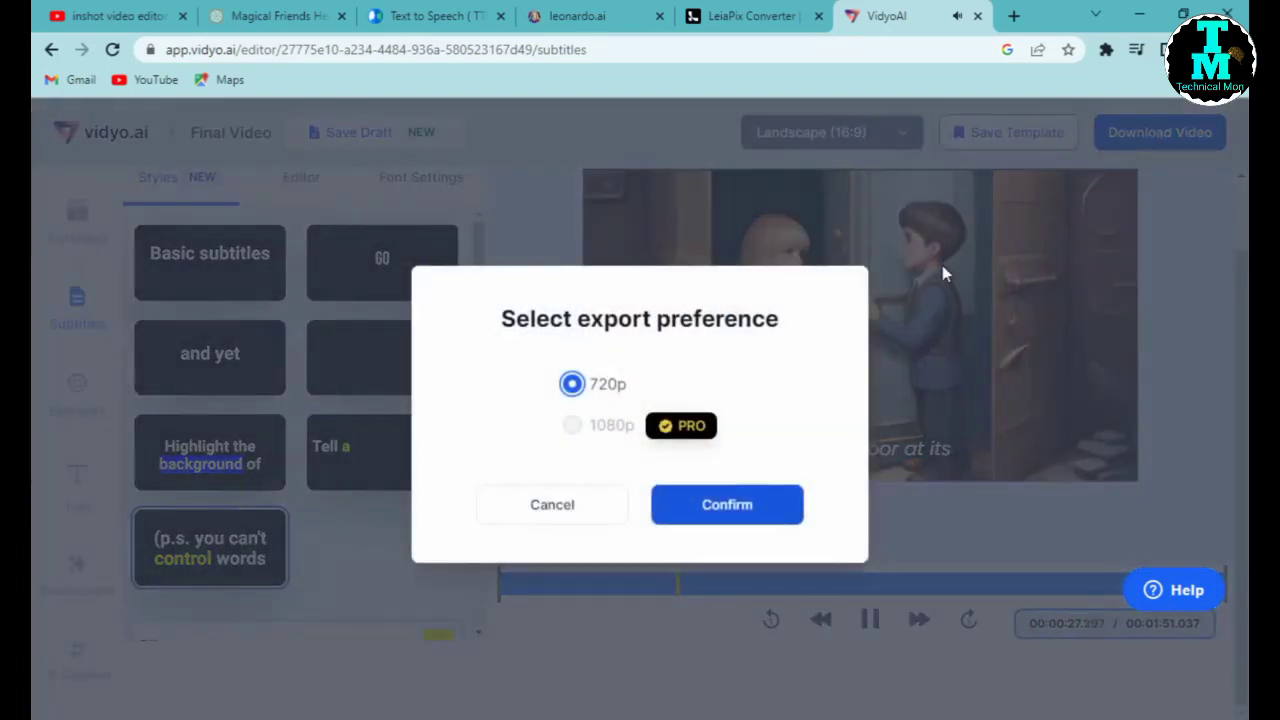
click(690, 512)
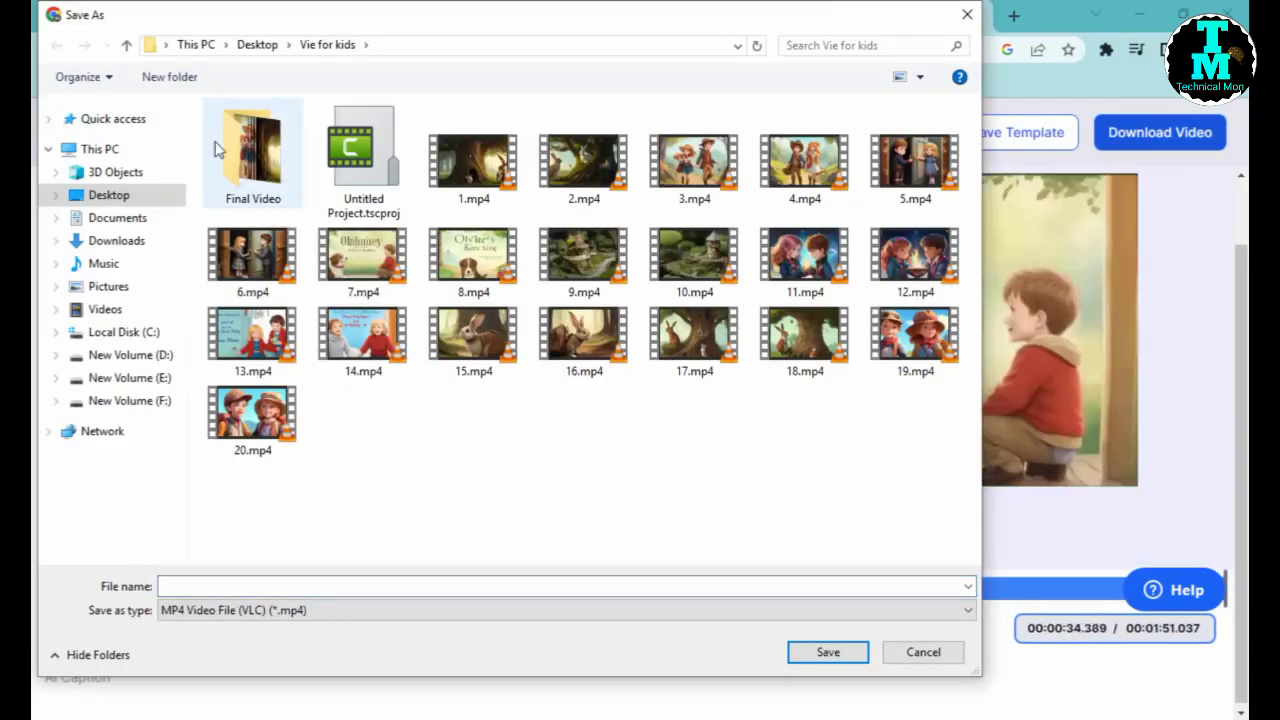
double_click(252, 150)
click(189, 588)
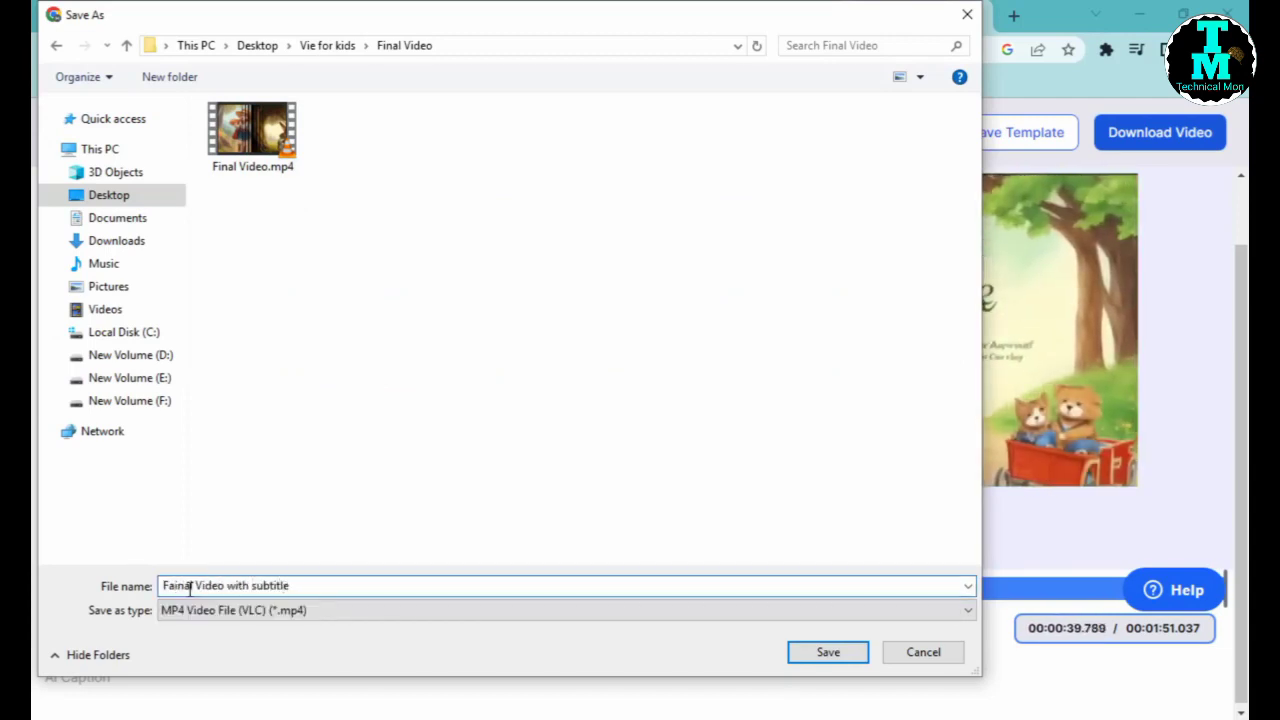
key(Return)
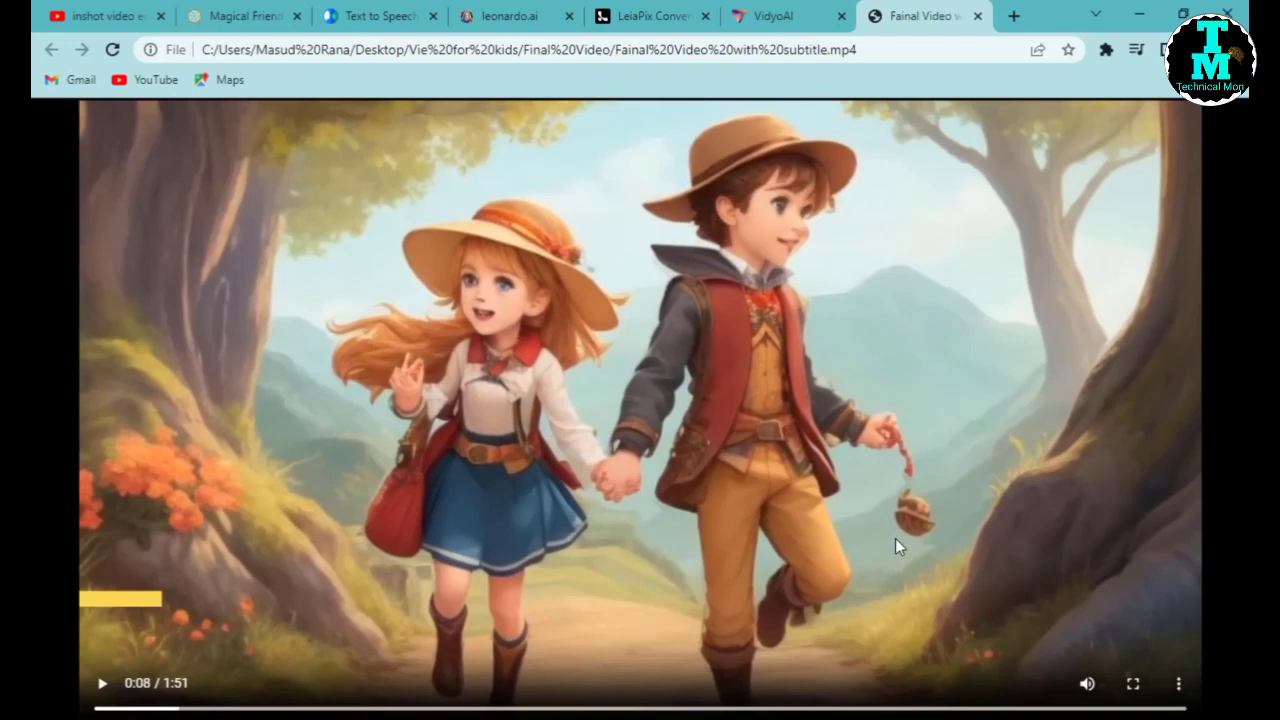
View the saved subtitled video in full screen, return to the normal view and play it.
click(1132, 684)
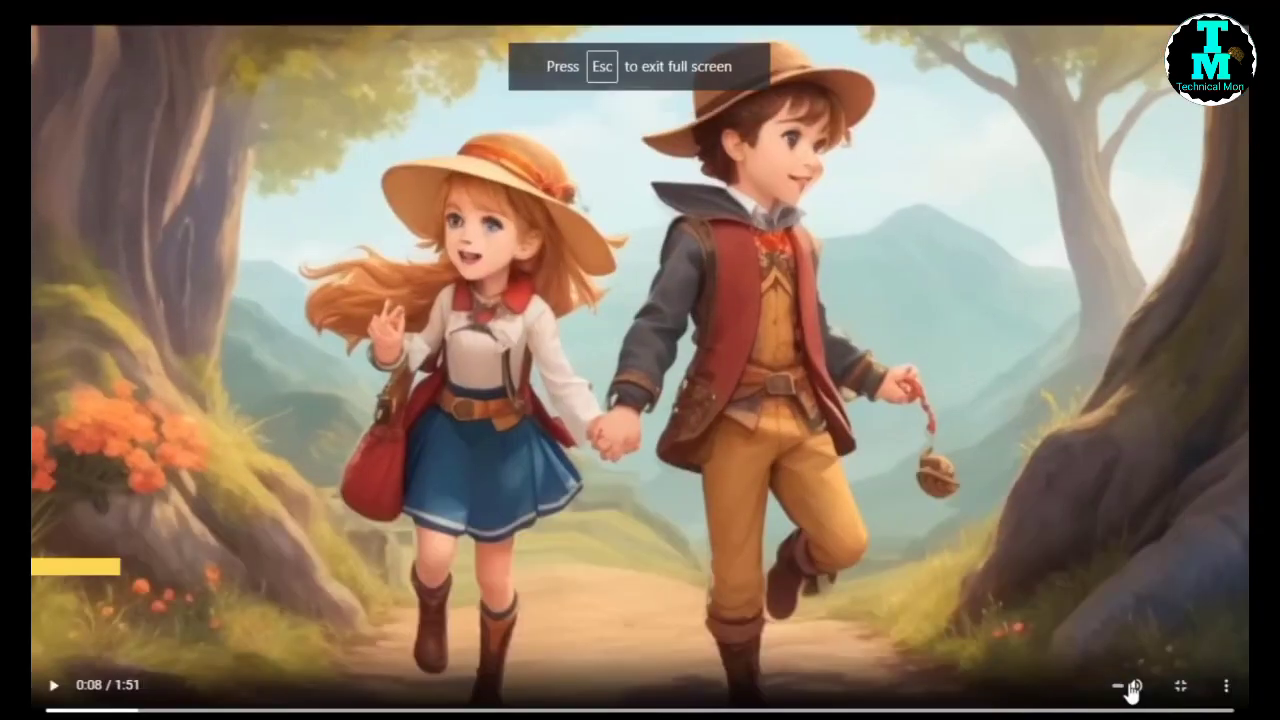
click(1180, 686)
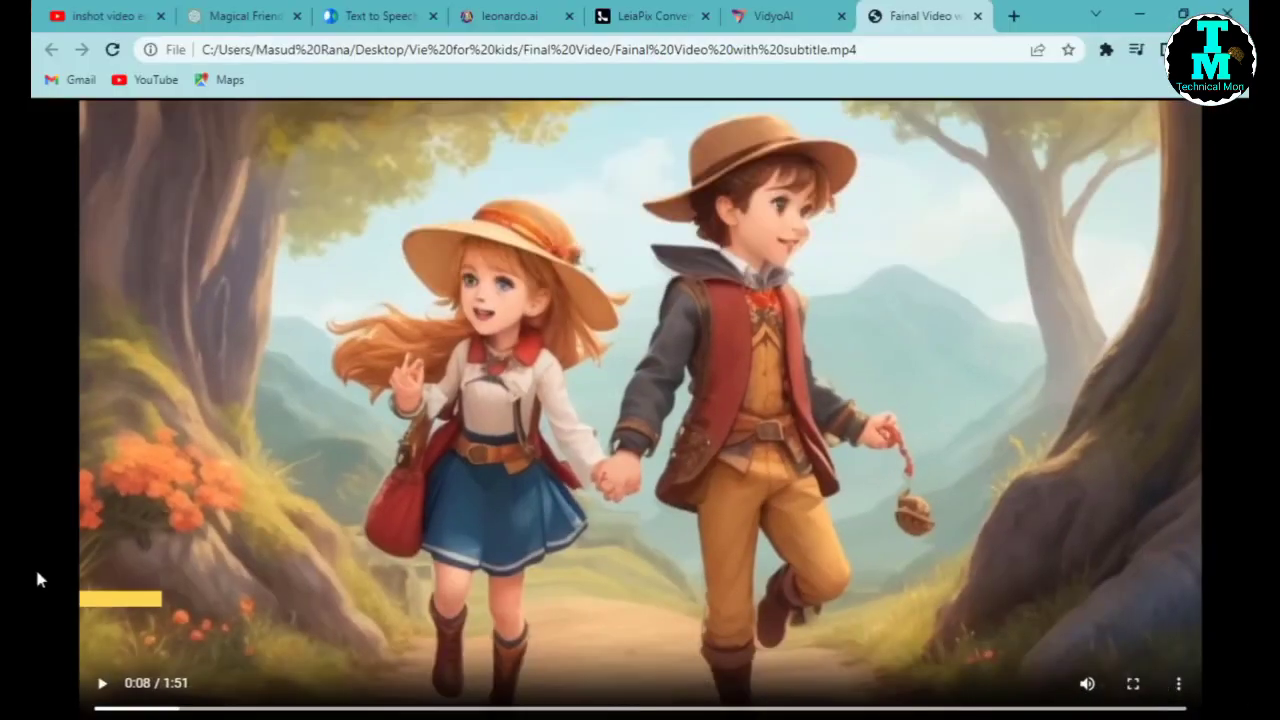
click(101, 686)
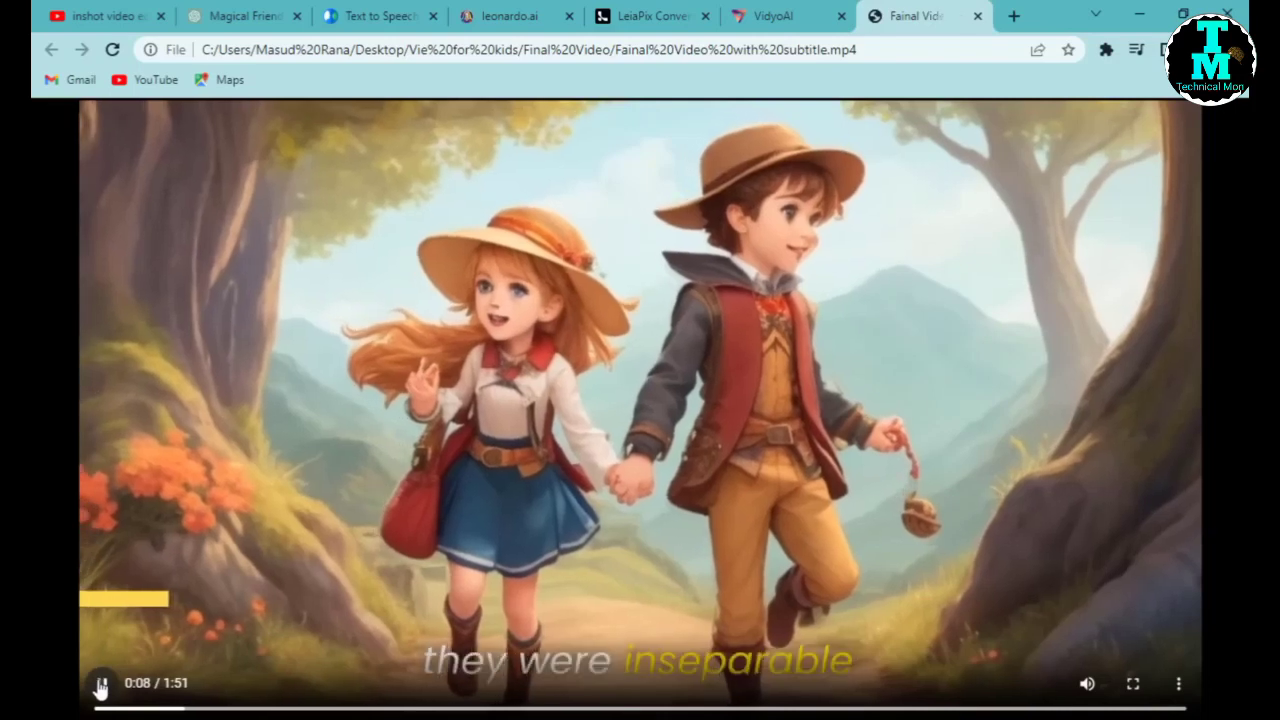